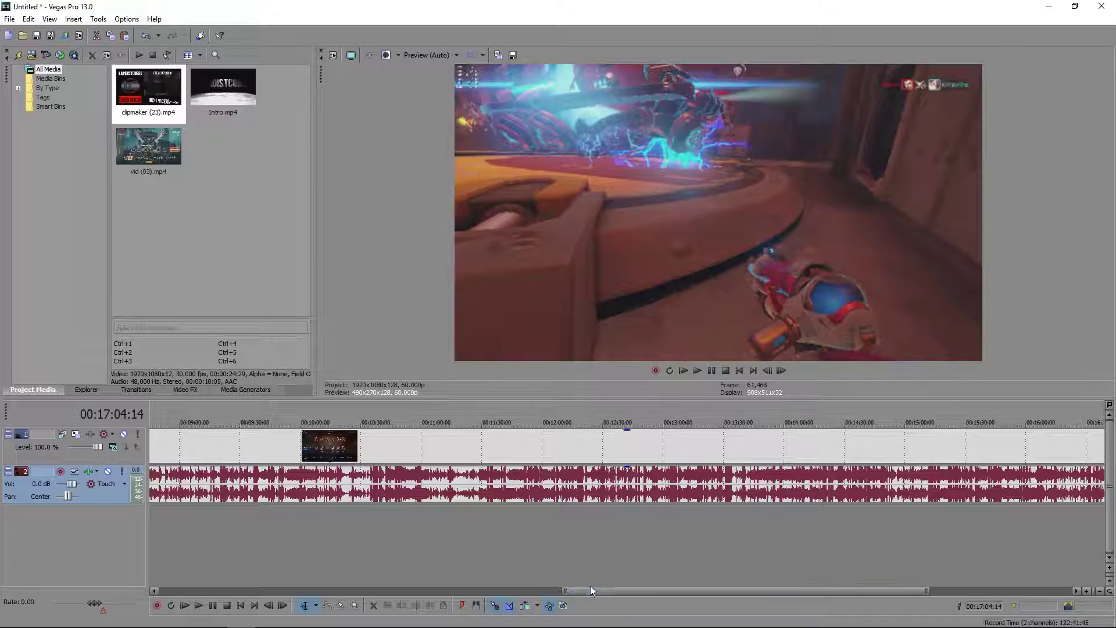
Review the resample switch in the properties of the long vid (03) video event.
left_click_drag(587, 590, 767, 591)
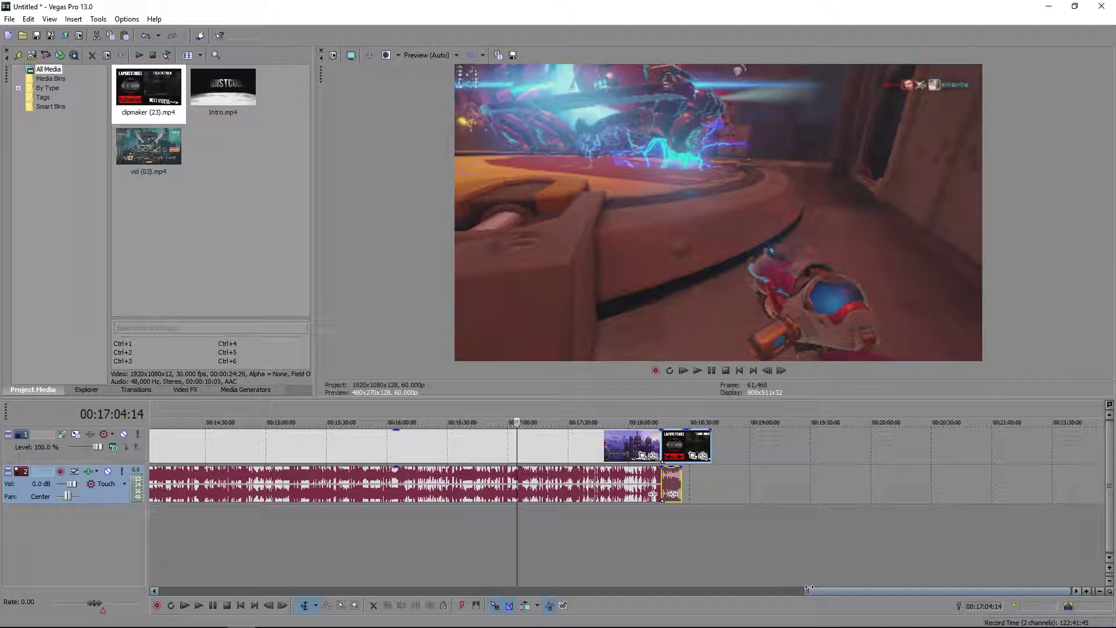
left_click_drag(829, 593, 185, 593)
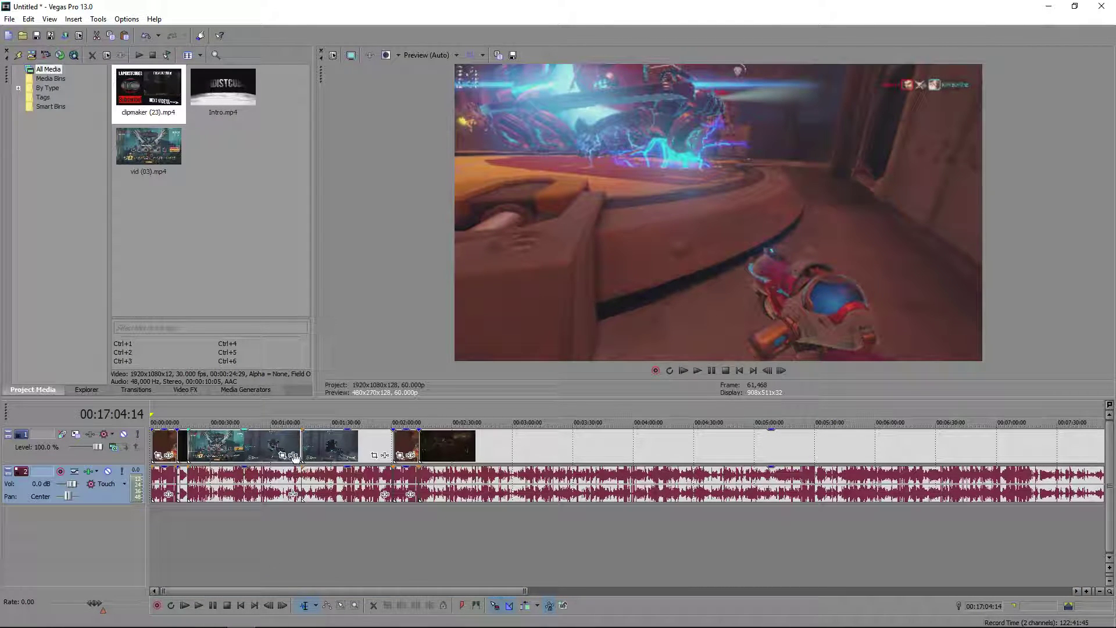
left_click_drag(455, 591, 696, 577)
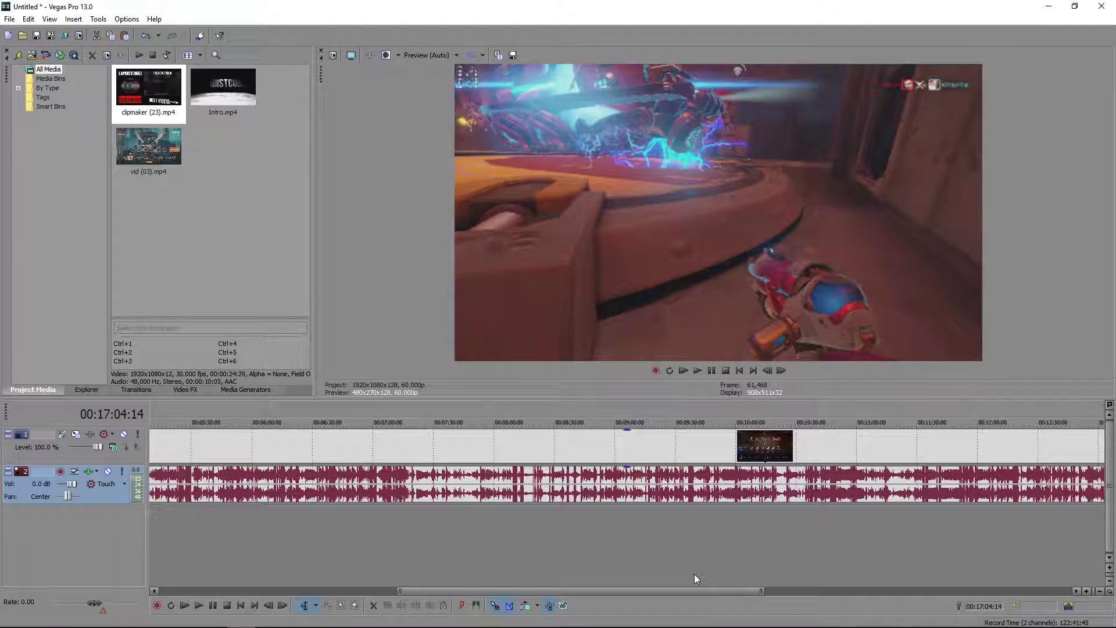
left_click_drag(464, 590, 808, 589)
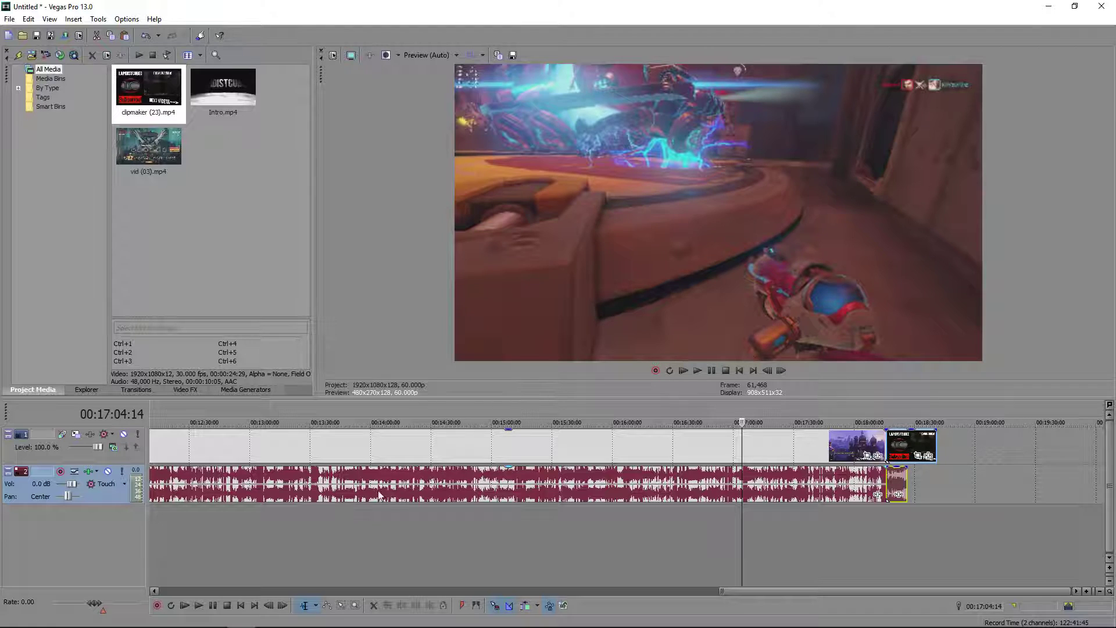
right_click(380, 451)
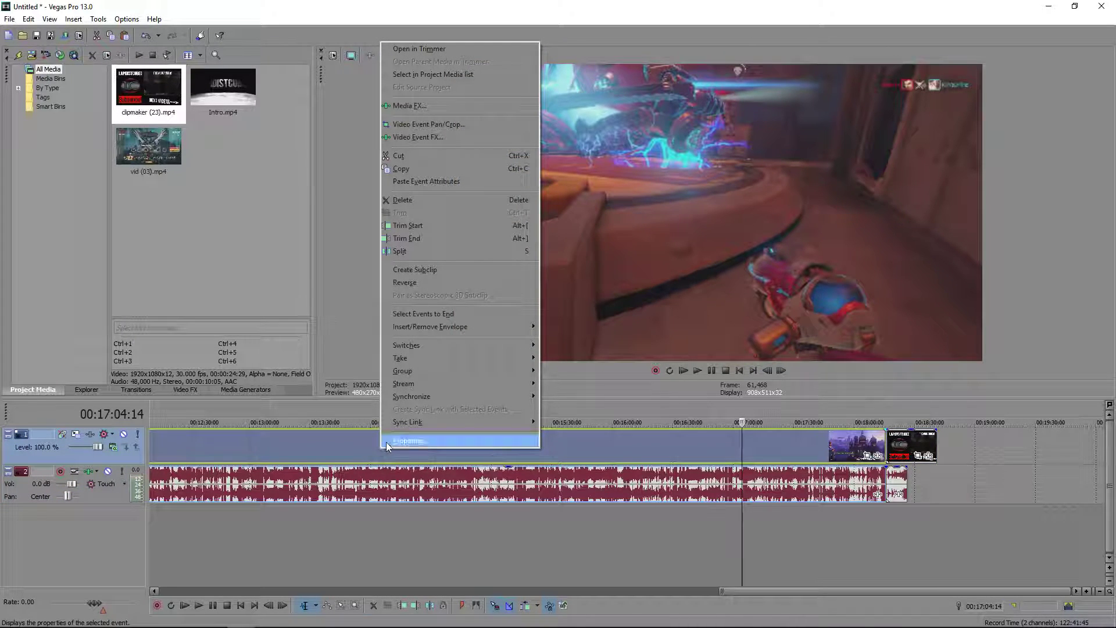
left_click(402, 440)
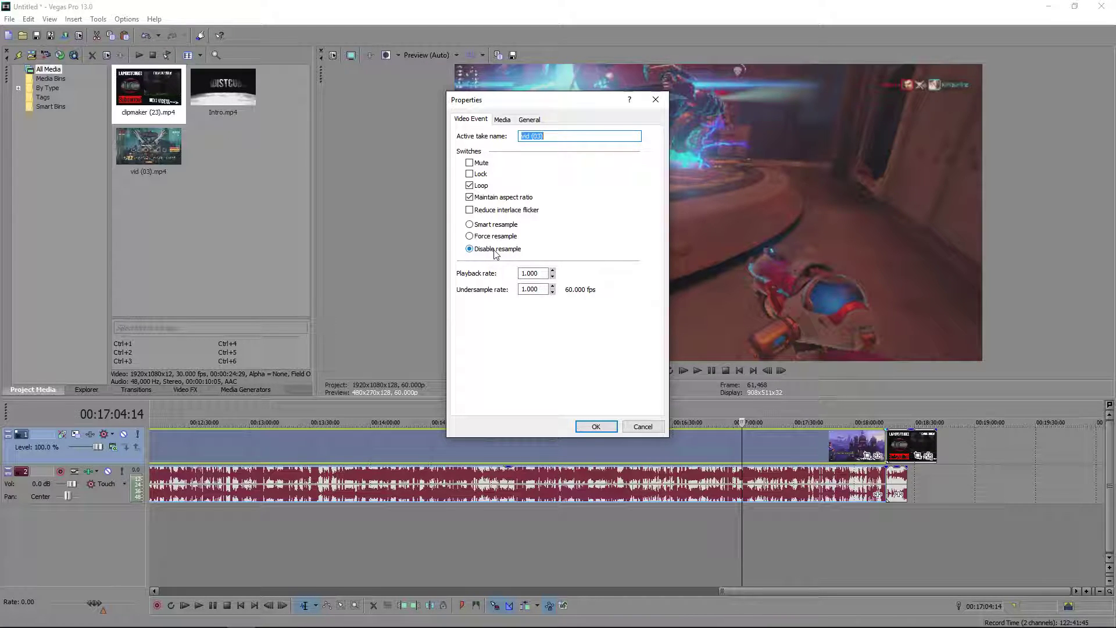
left_click(595, 426)
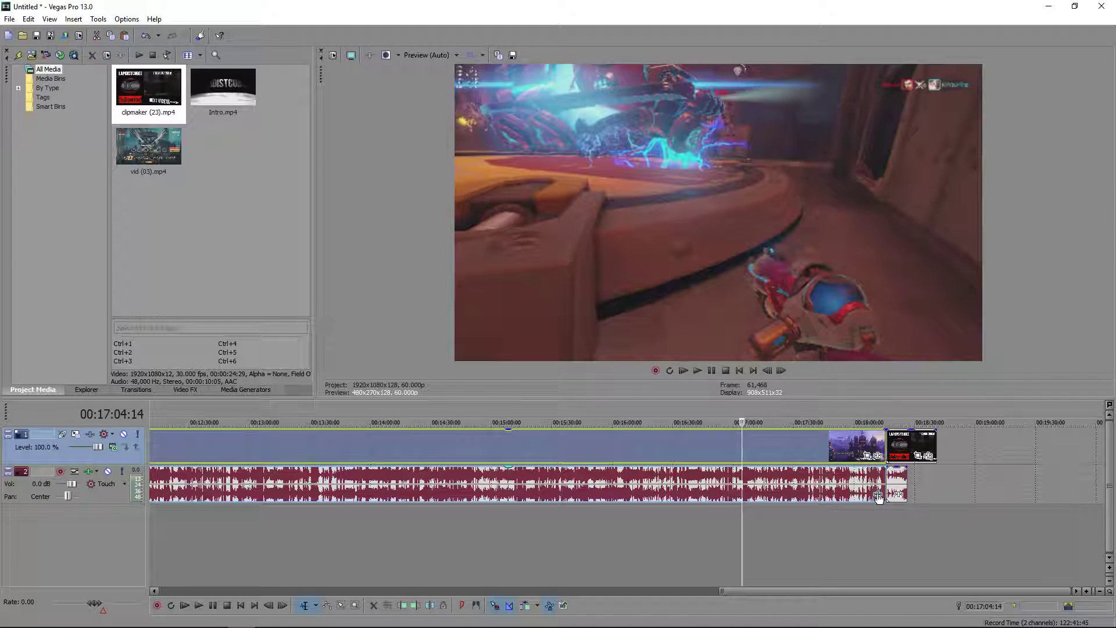
Add the ExpressFX Audio Restoration effect to the long vid (03) audio event.
right_click(829, 495)
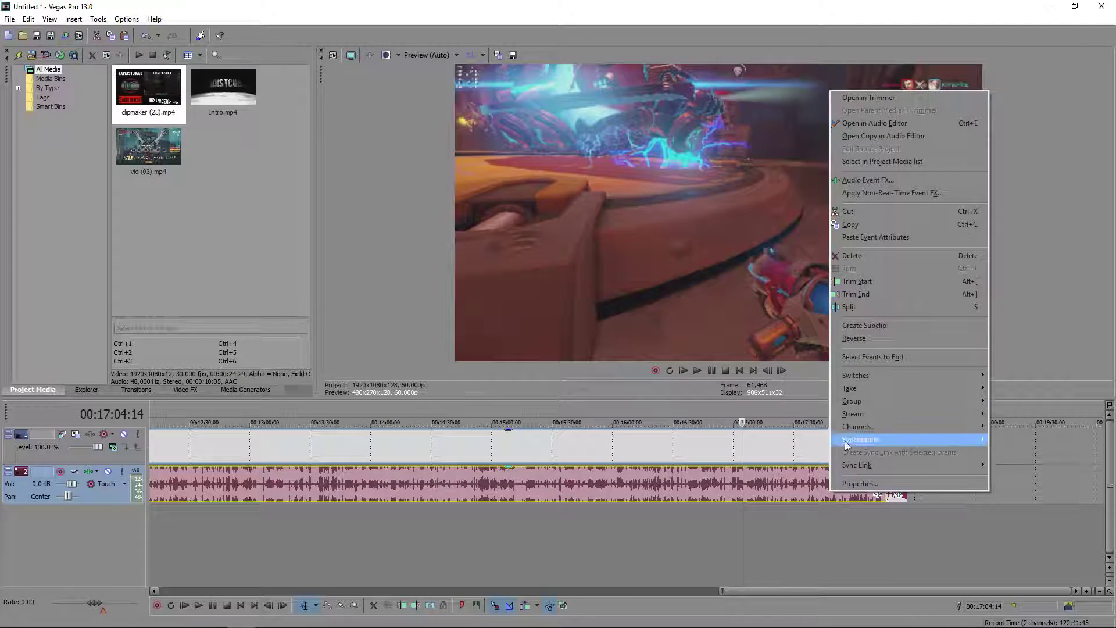
left_click(854, 180)
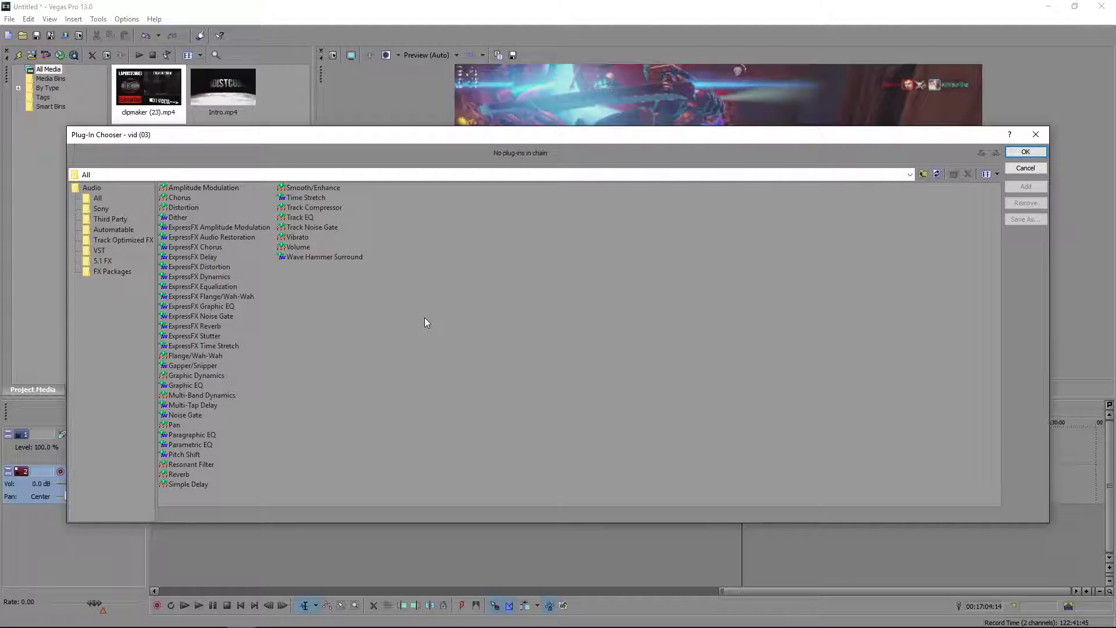
left_click(211, 238)
left_click(211, 237)
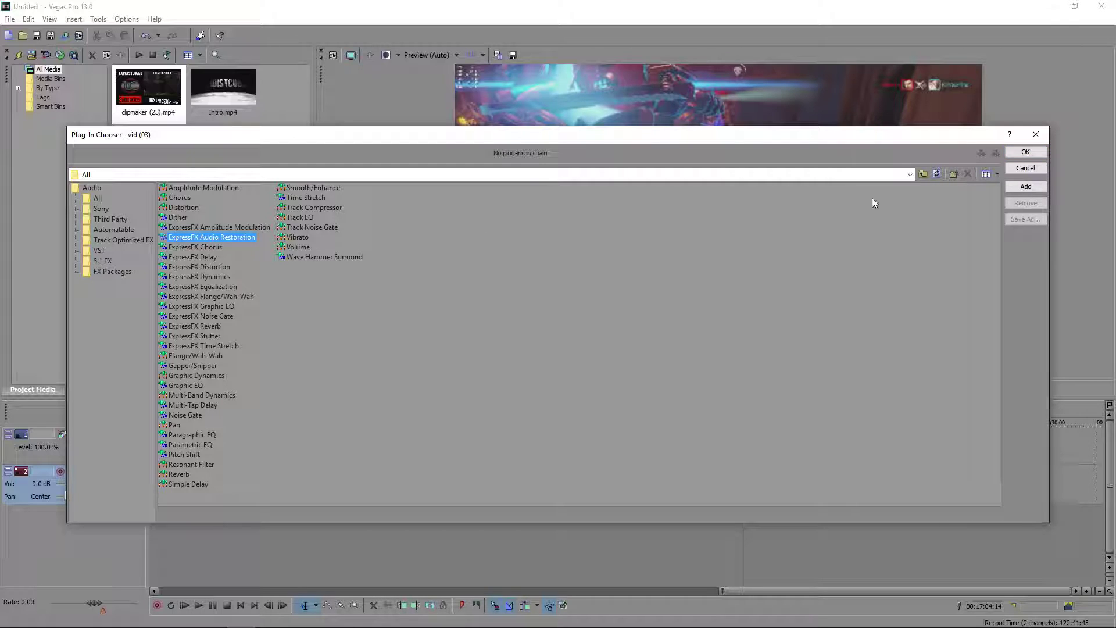
left_click(1025, 152)
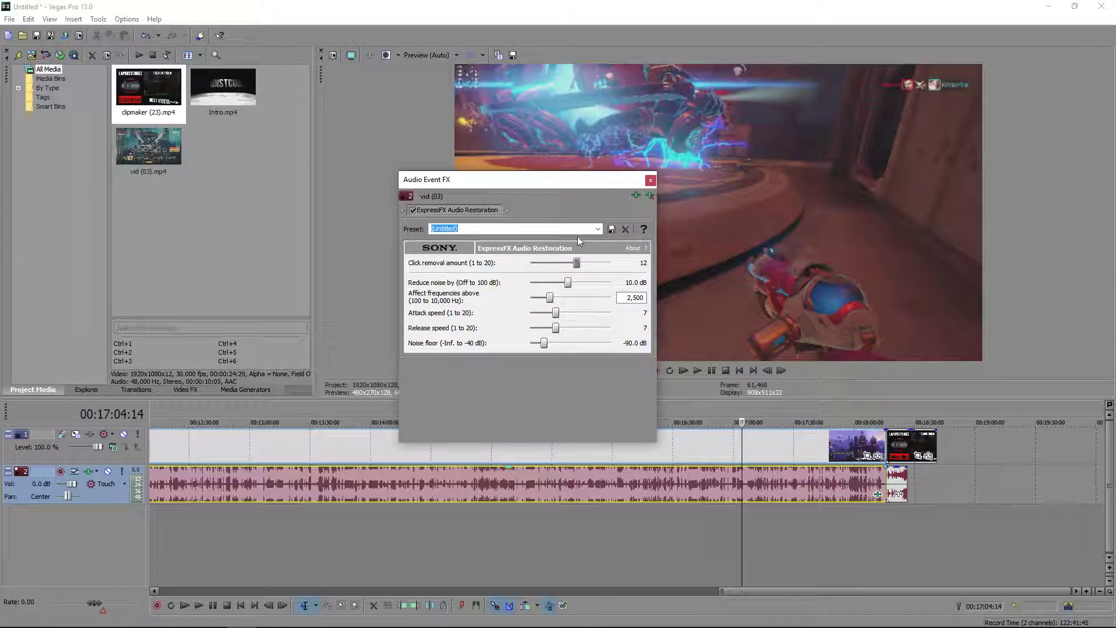
Apply the Static Fix preset to the audio event's restoration effect and close its settings.
left_click(598, 229)
left_click(561, 254)
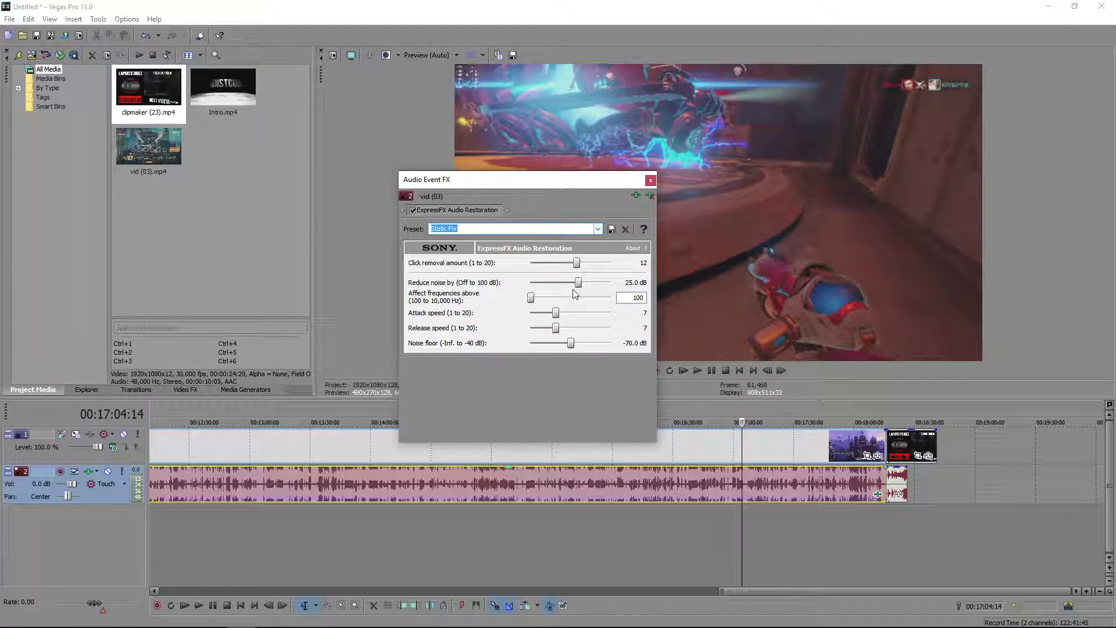
left_click(650, 180)
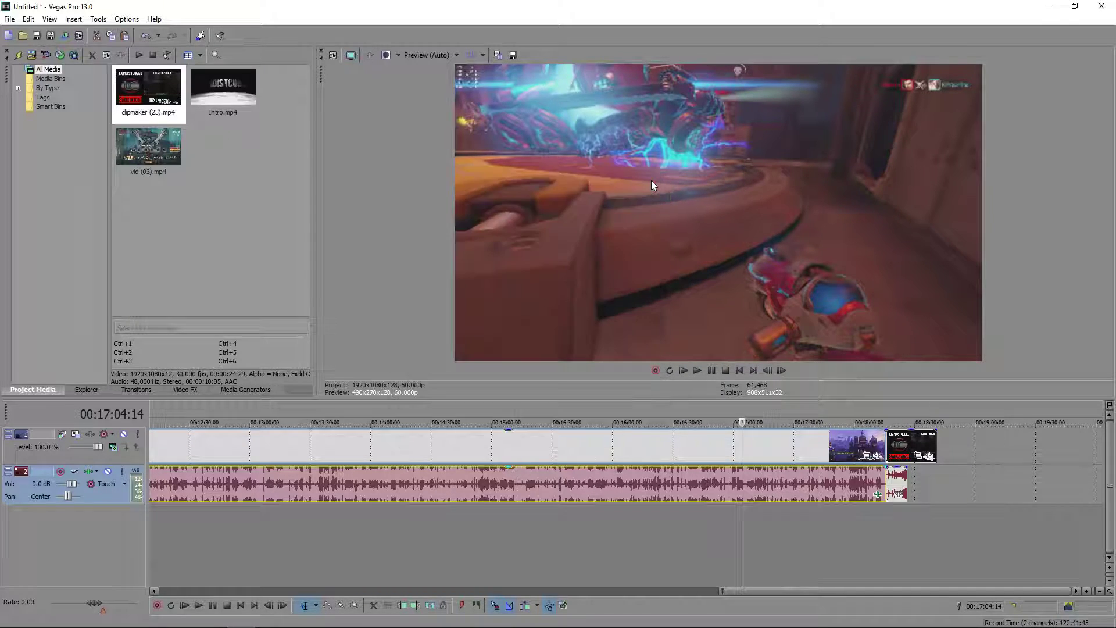
Review the project's video properties and its audio sample rate options.
left_click_drag(739, 591, 181, 590)
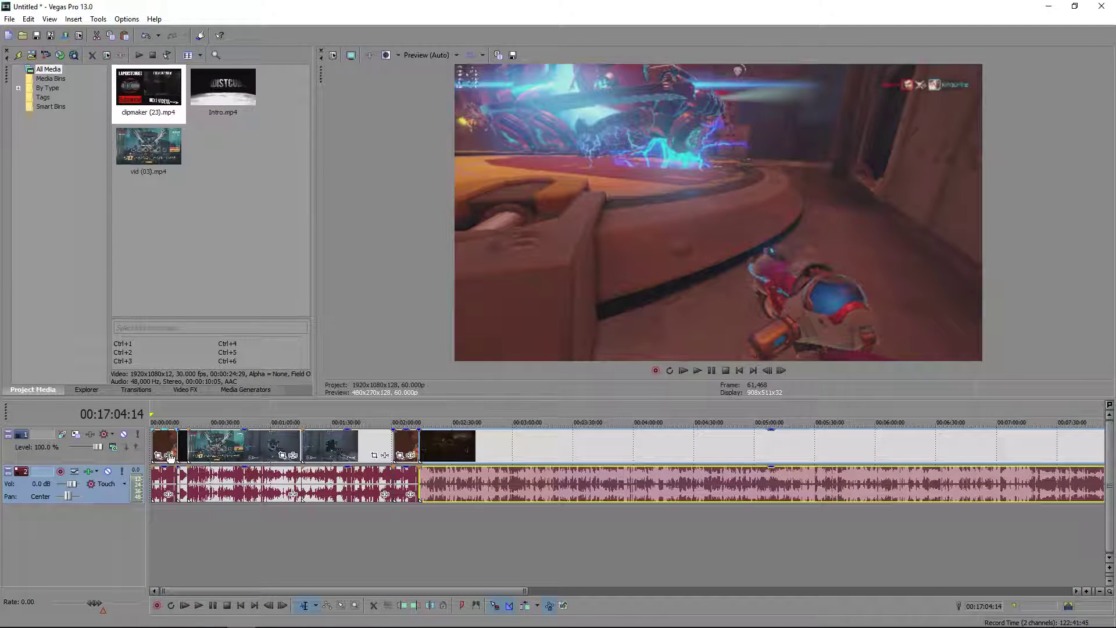
left_click(333, 58)
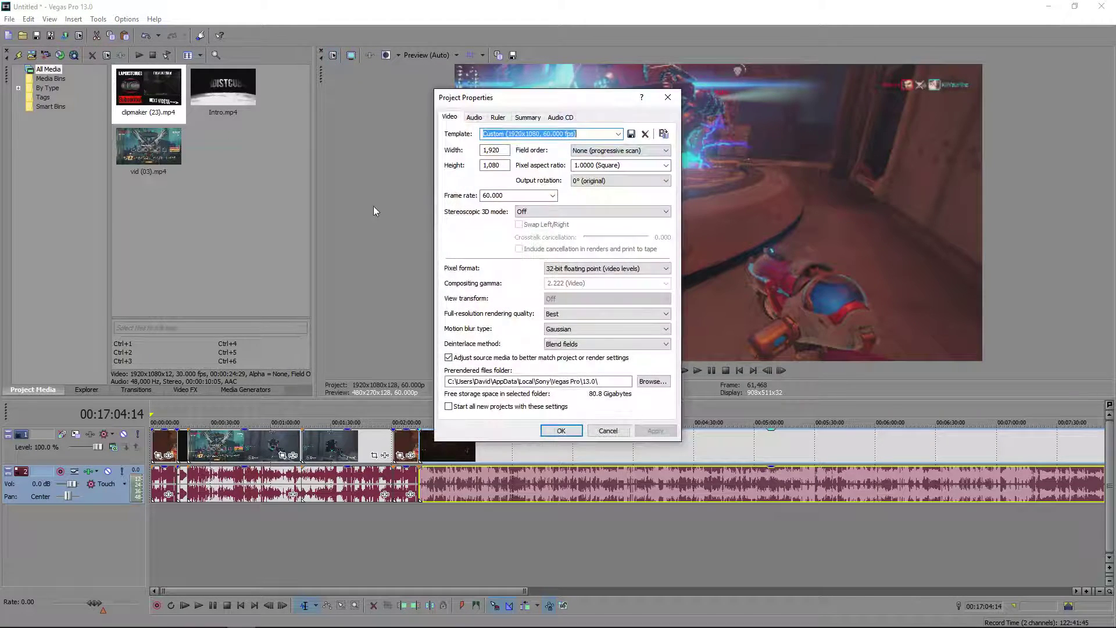
left_click(592, 135)
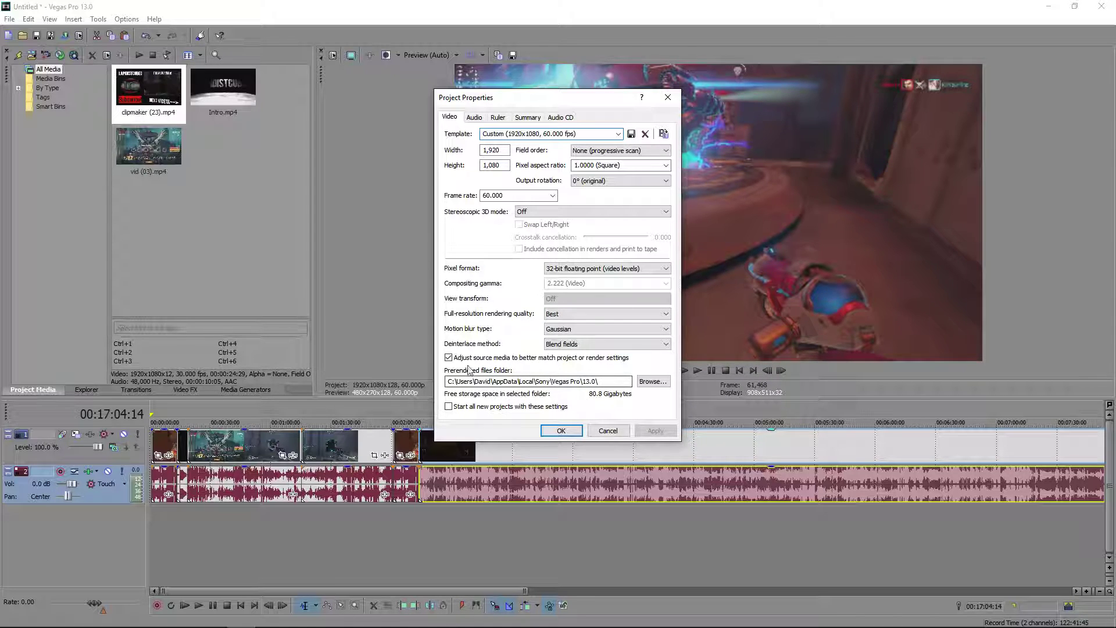
left_click(474, 117)
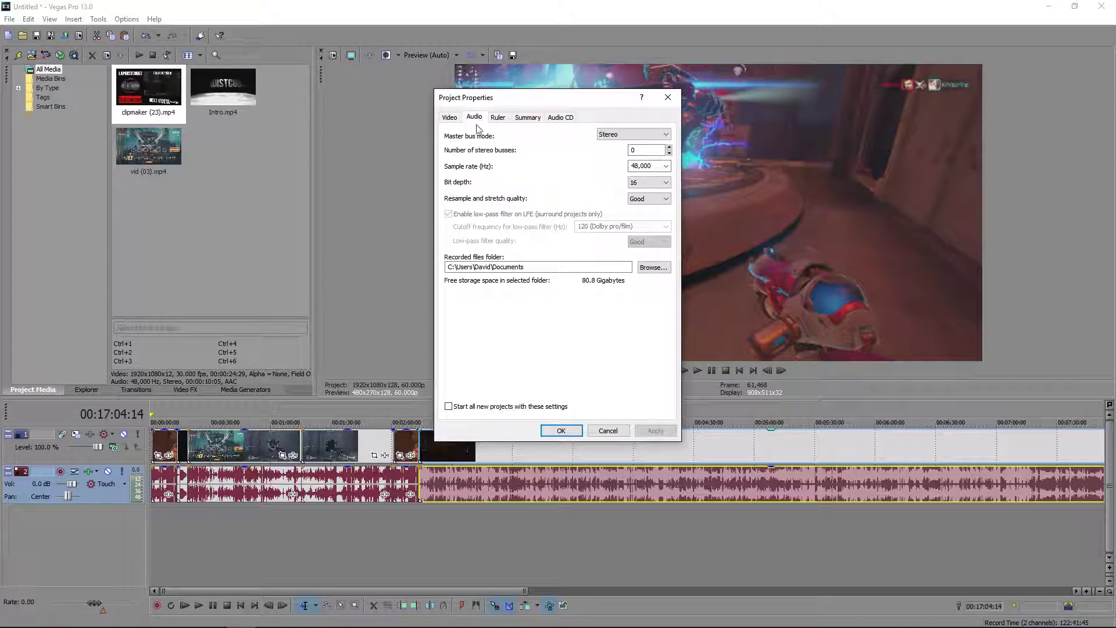
left_click(666, 167)
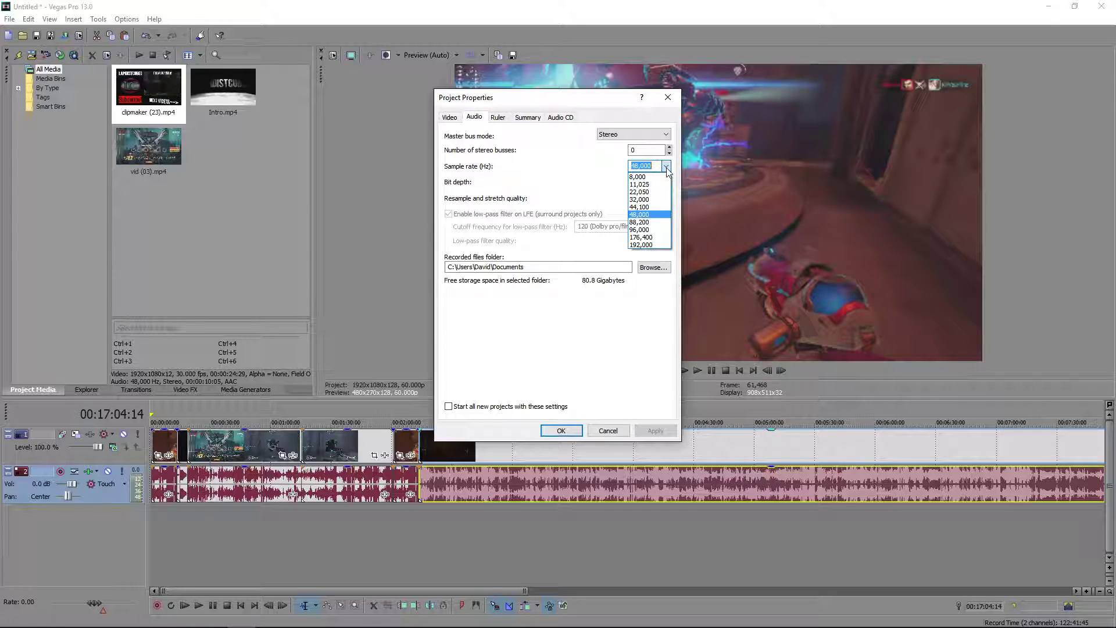
left_click(667, 168)
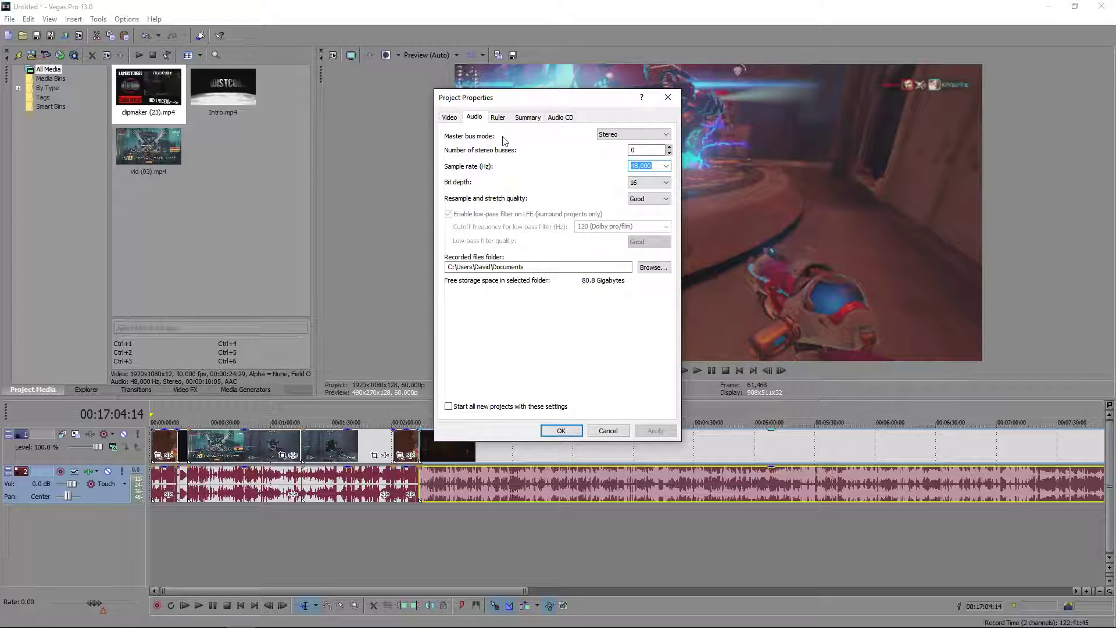
left_click(561, 430)
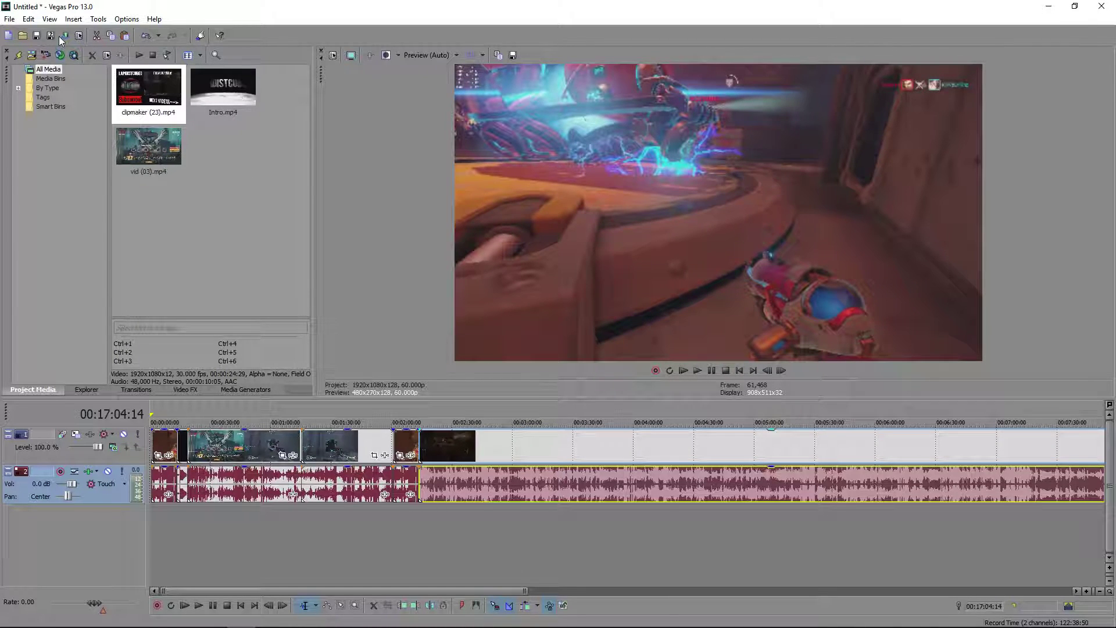
Start rendering the project to a file and select the YouTube Preset 60 FPS template.
left_click(9, 19)
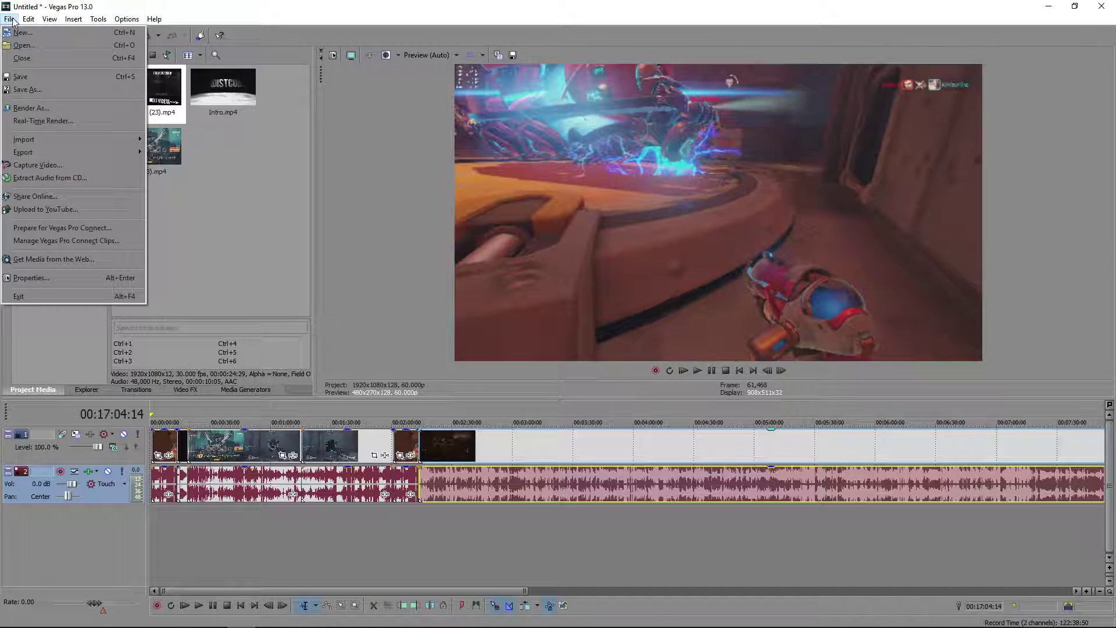
left_click(13, 107)
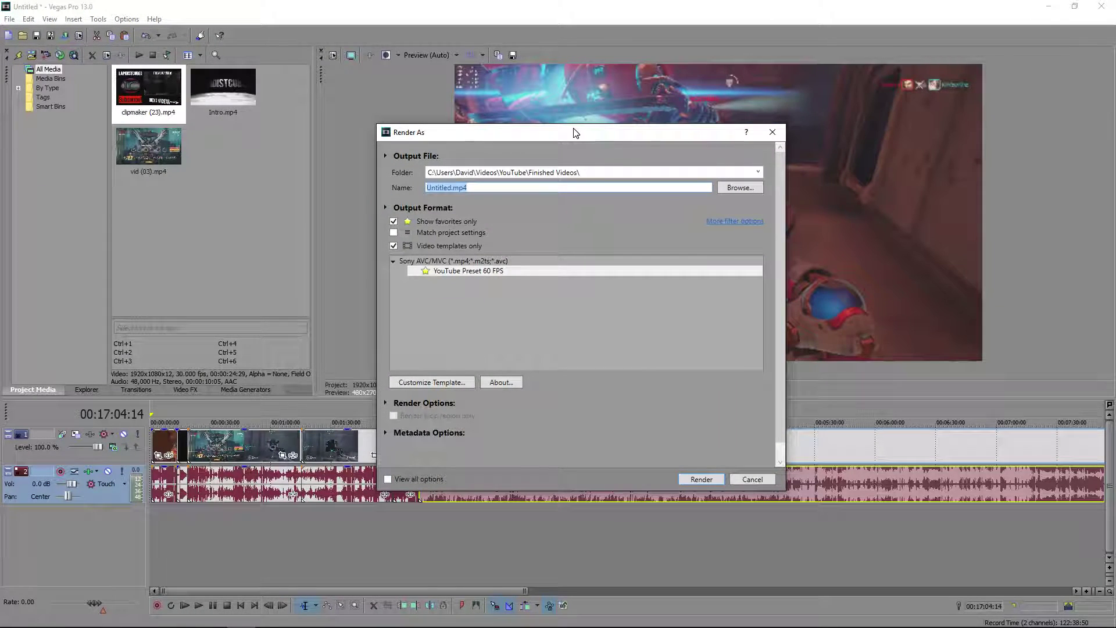
left_click(465, 271)
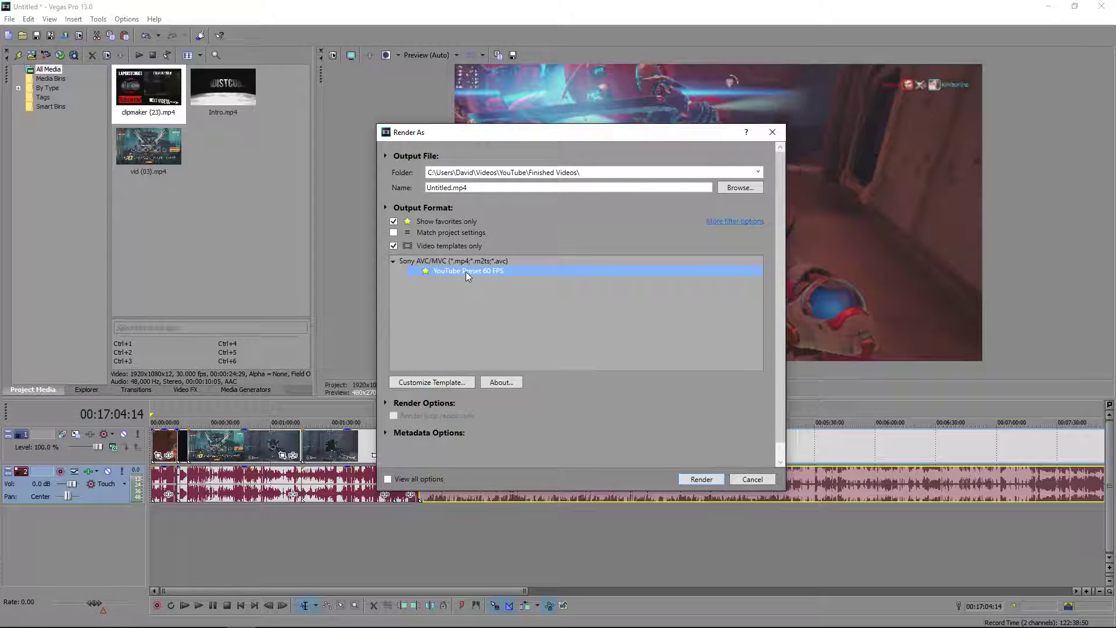
List all render templates beyond the favorites and examine the custom settings of the Sony AVC/MVC Internet 1920x1080-30p template.
left_click(393, 222)
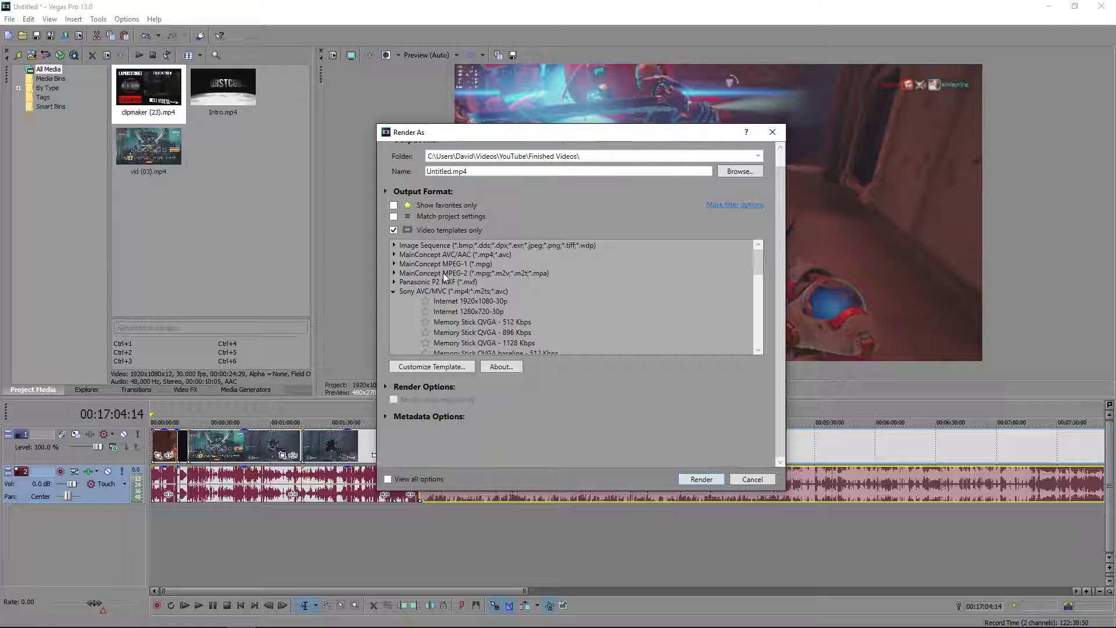
left_click(394, 206)
left_click(394, 206)
left_click(394, 206)
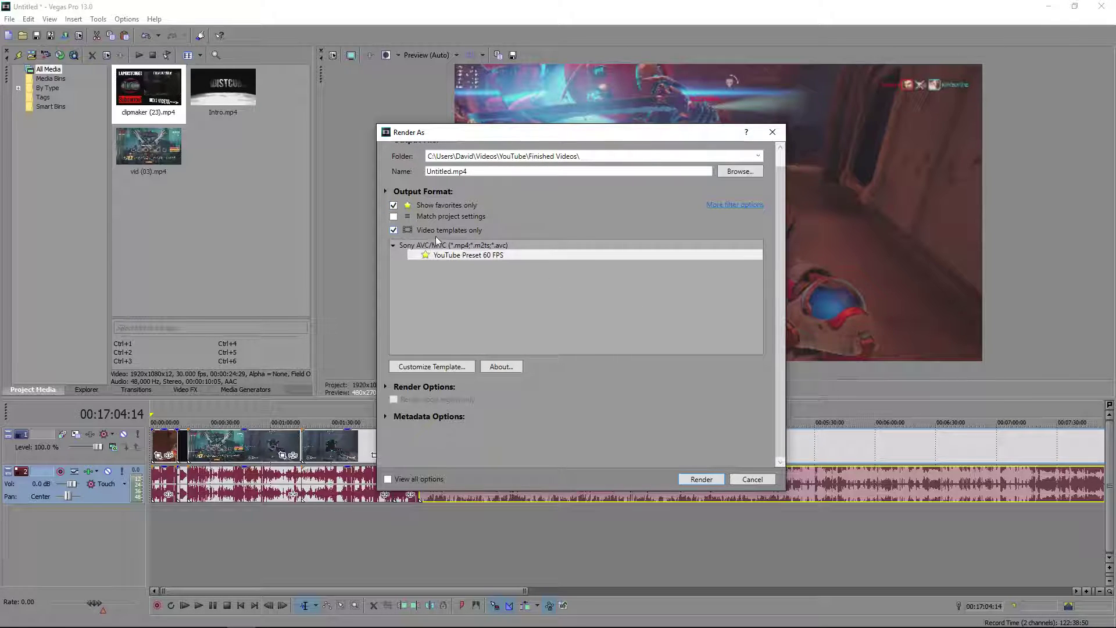
left_click(394, 205)
scroll(755, 272, "down", 10)
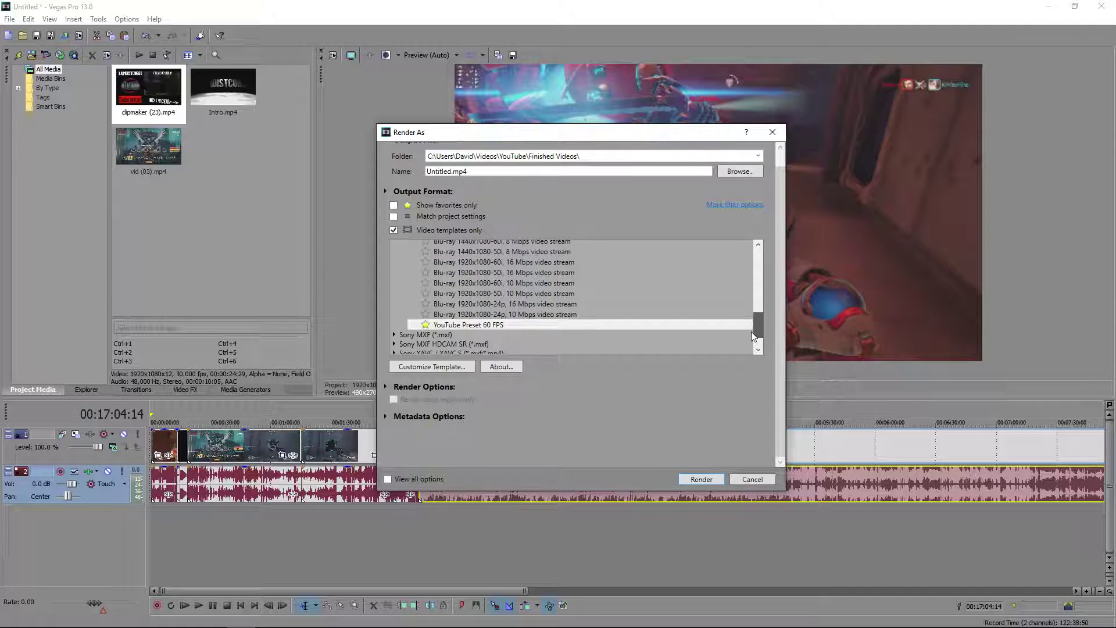
scroll(751, 331, "up", 6)
scroll(746, 285, "up", 2)
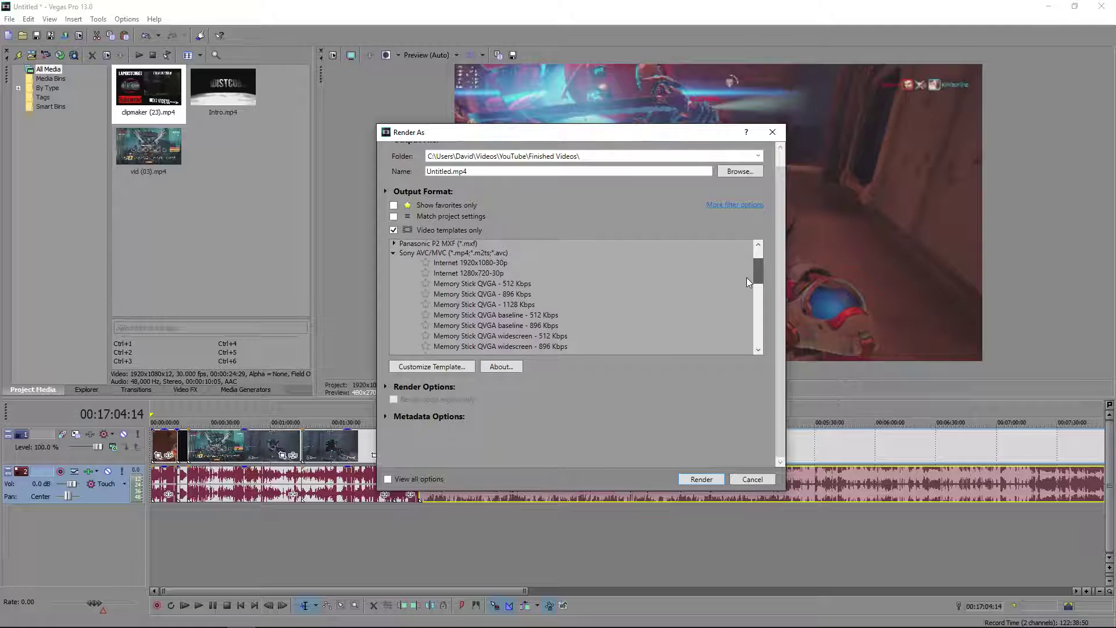
left_click(490, 265)
left_click(447, 366)
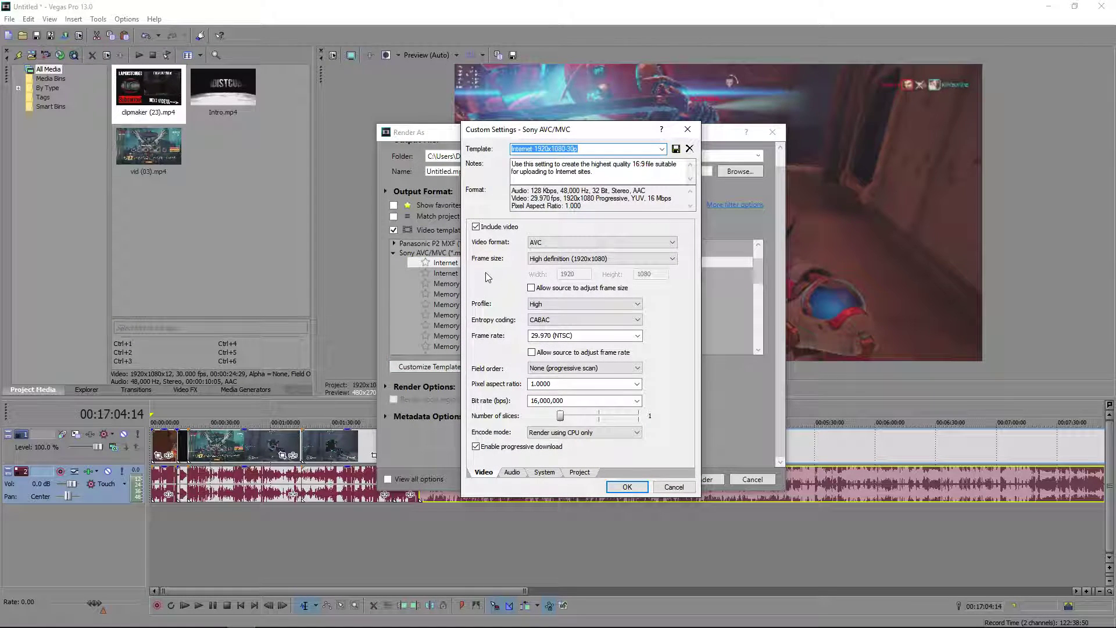
left_click(687, 129)
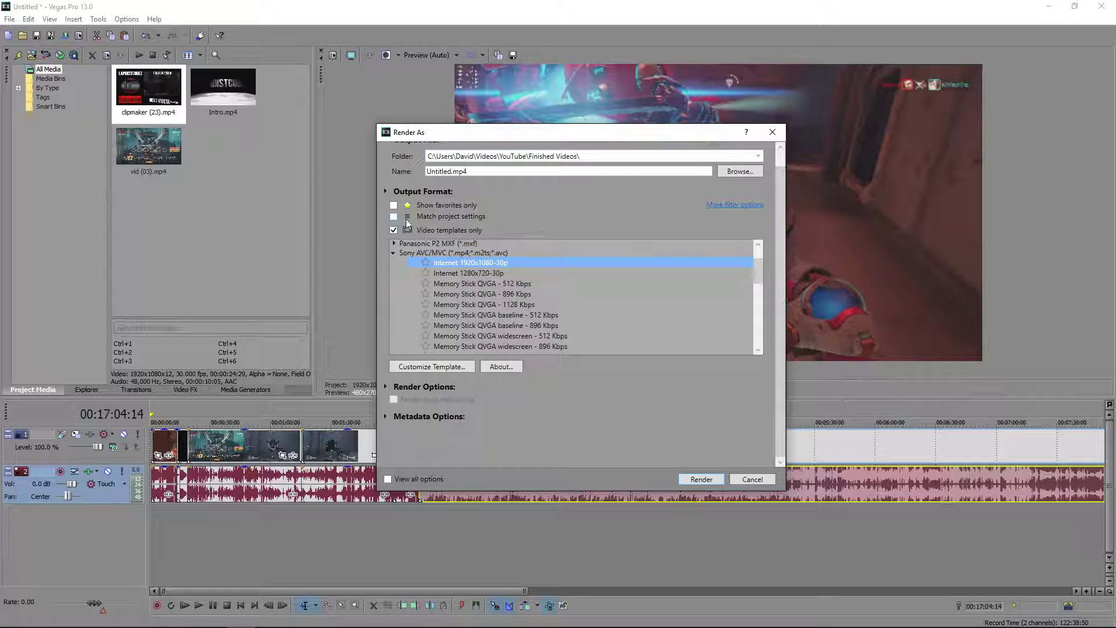
Show only favorite templates again and open the custom settings of YouTube Preset 60 FPS for review.
left_click(394, 205)
left_click(450, 256)
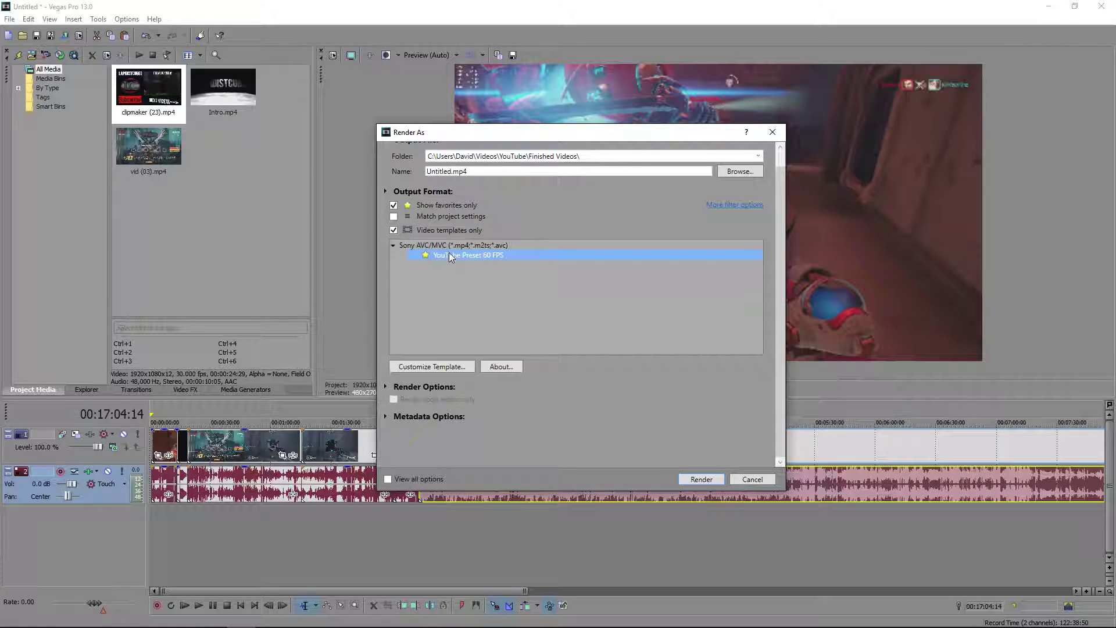
left_click(435, 367)
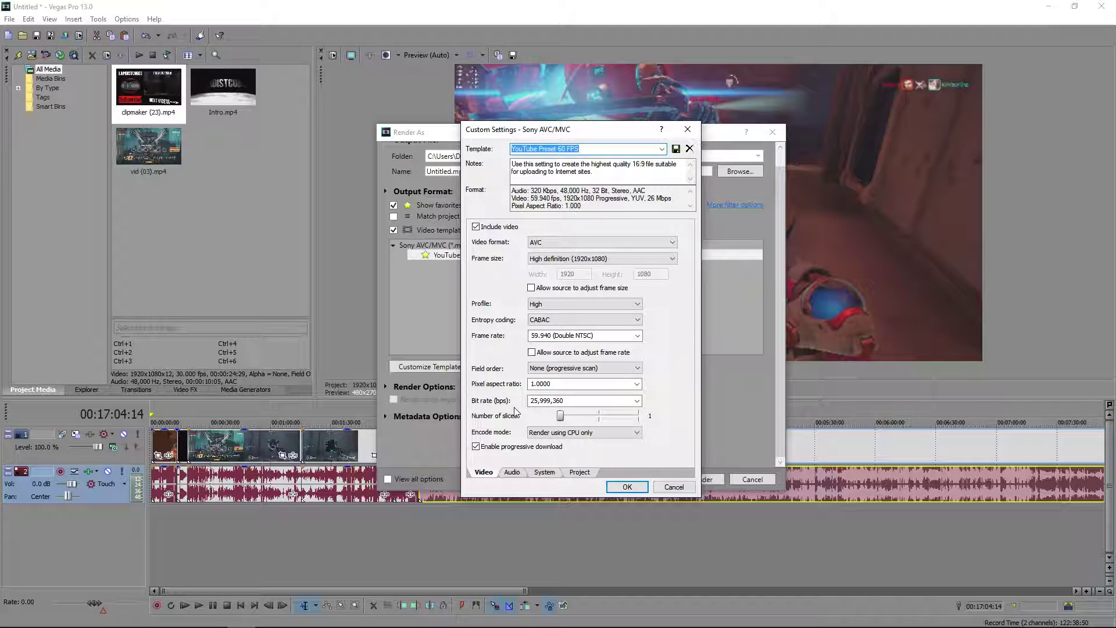
Switch to Open Broadcaster Software and examine its video and audio encoding settings.
left_click_drag(2, 138, 383, 152)
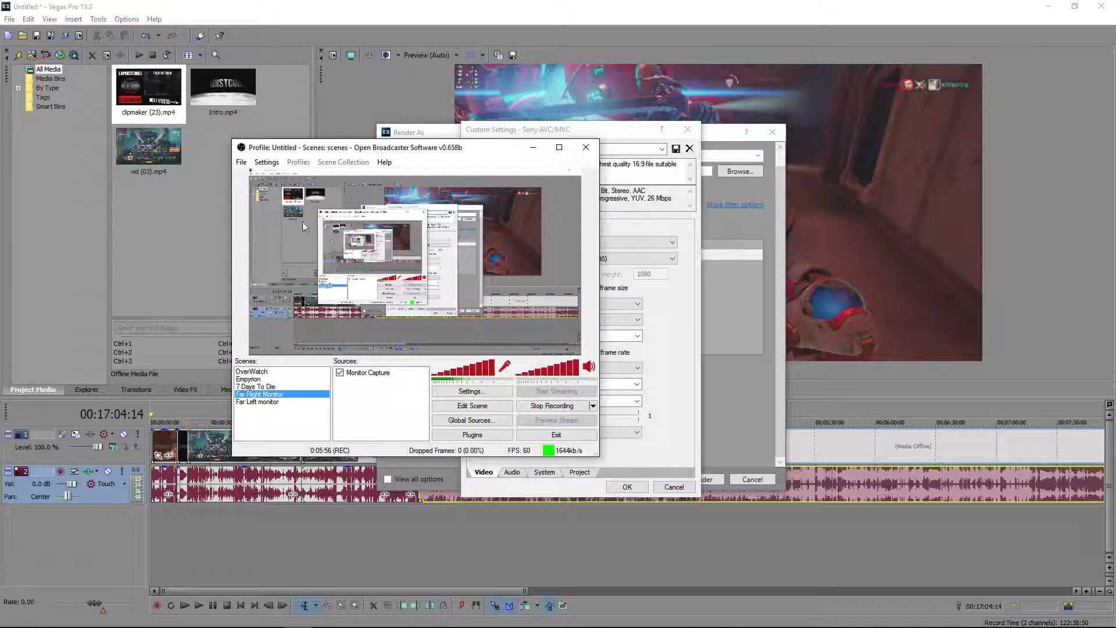
left_click(459, 392)
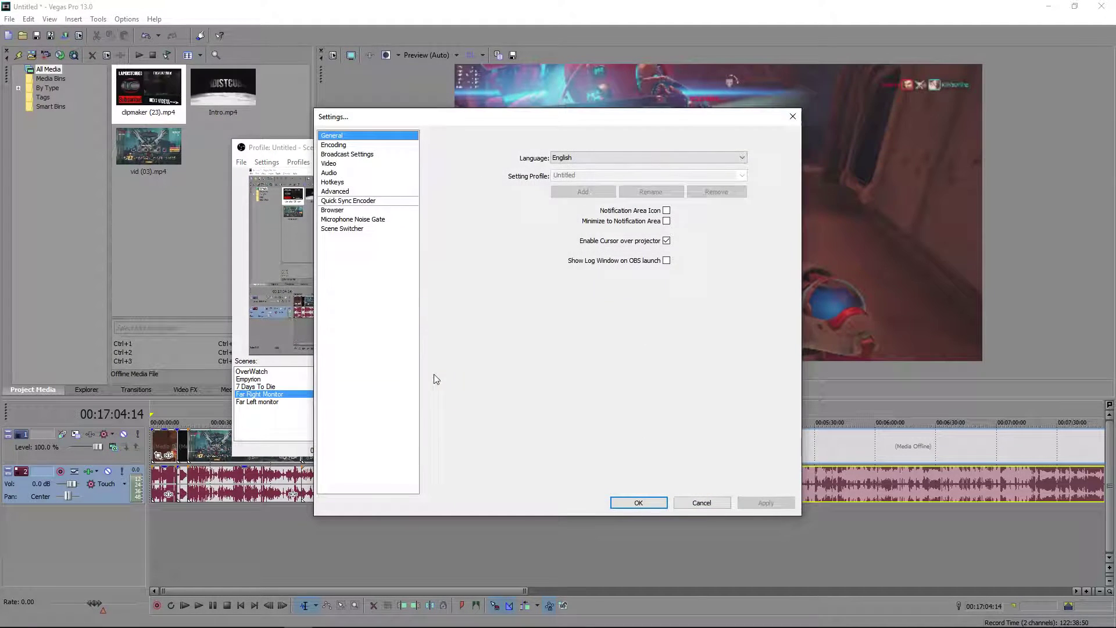
left_click(335, 145)
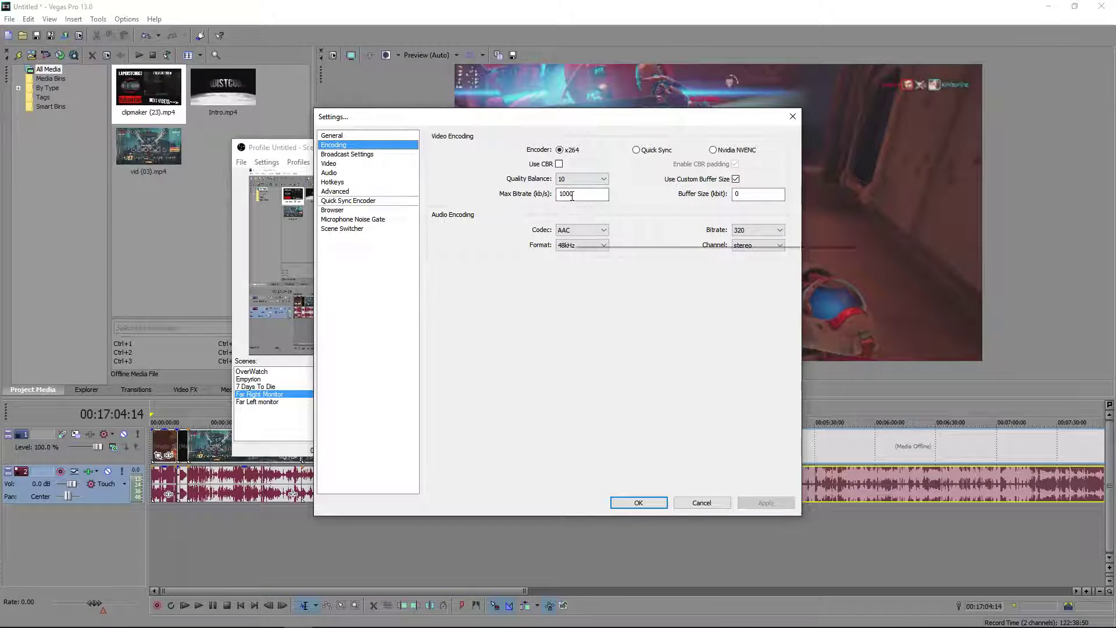
mouse_move(571, 196)
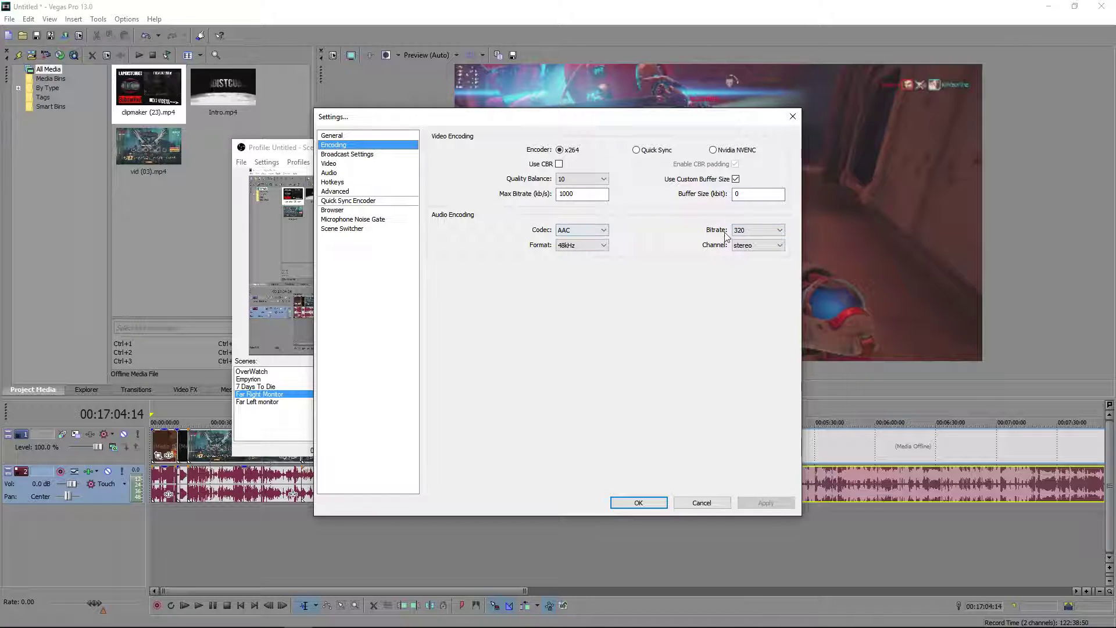
Examine the advanced encoding settings in Open Broadcaster Software, close them, and switch back to the render template's custom settings in Vegas Pro.
left_click(336, 191)
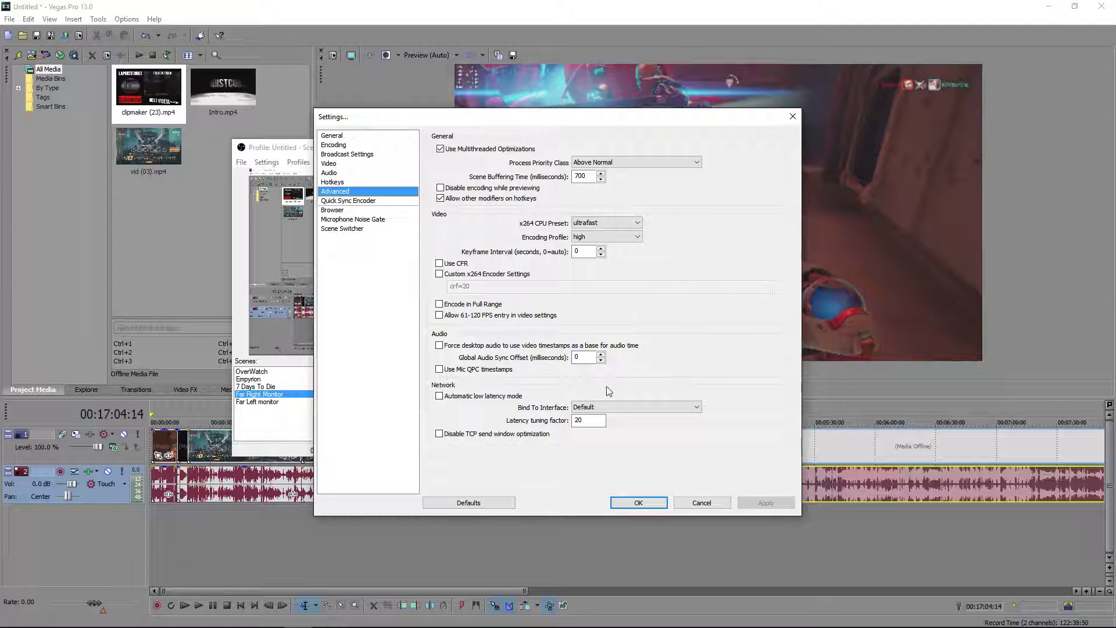
left_click(638, 502)
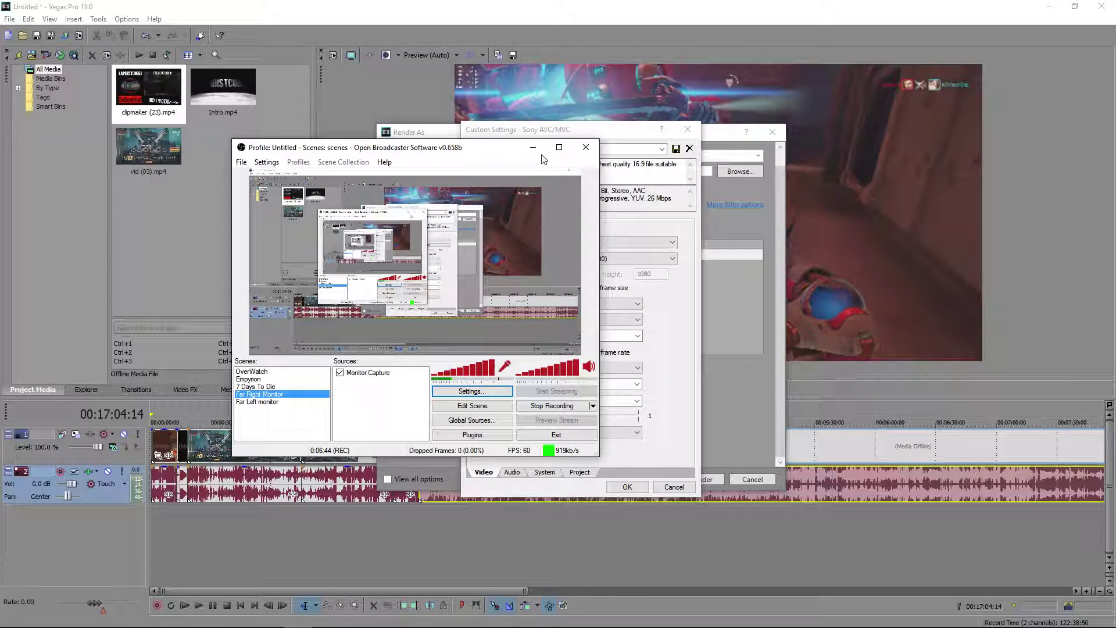
left_click(636, 192)
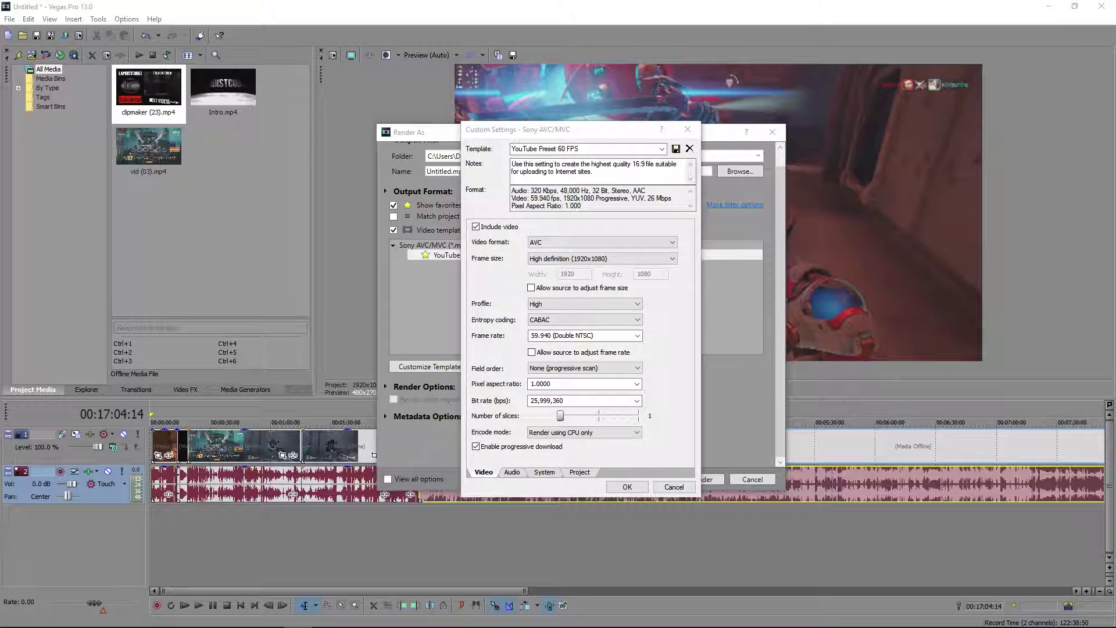
Review the available video bit rates for the YouTube Preset 60 FPS template, keeping 25,999,360 bps.
left_click(637, 401)
left_click(485, 413)
left_click(617, 400)
left_click(637, 401)
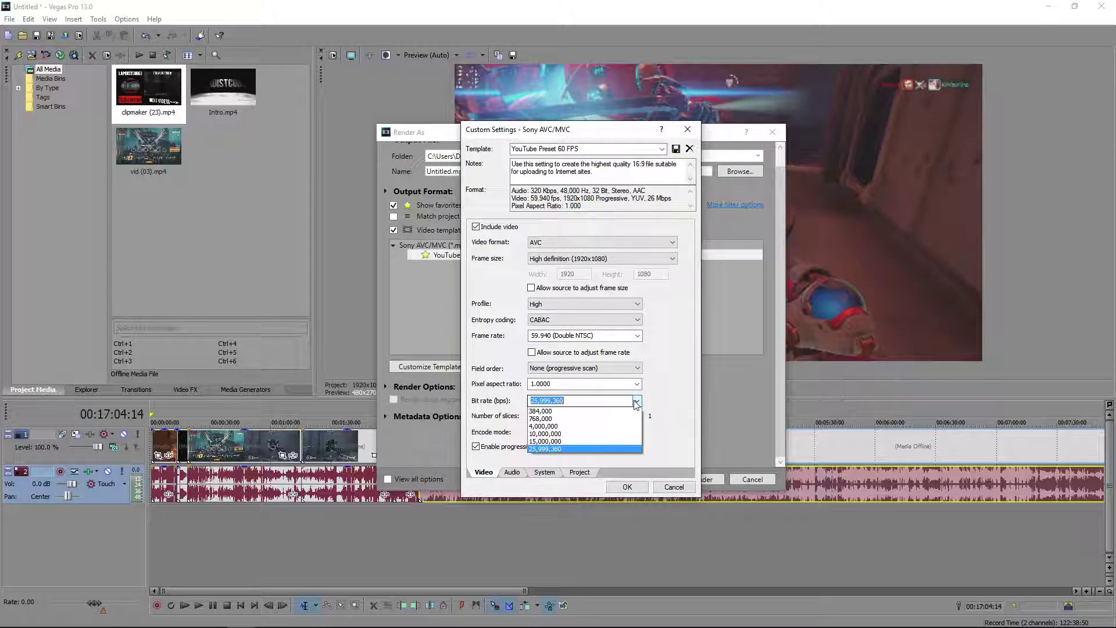
left_click(514, 422)
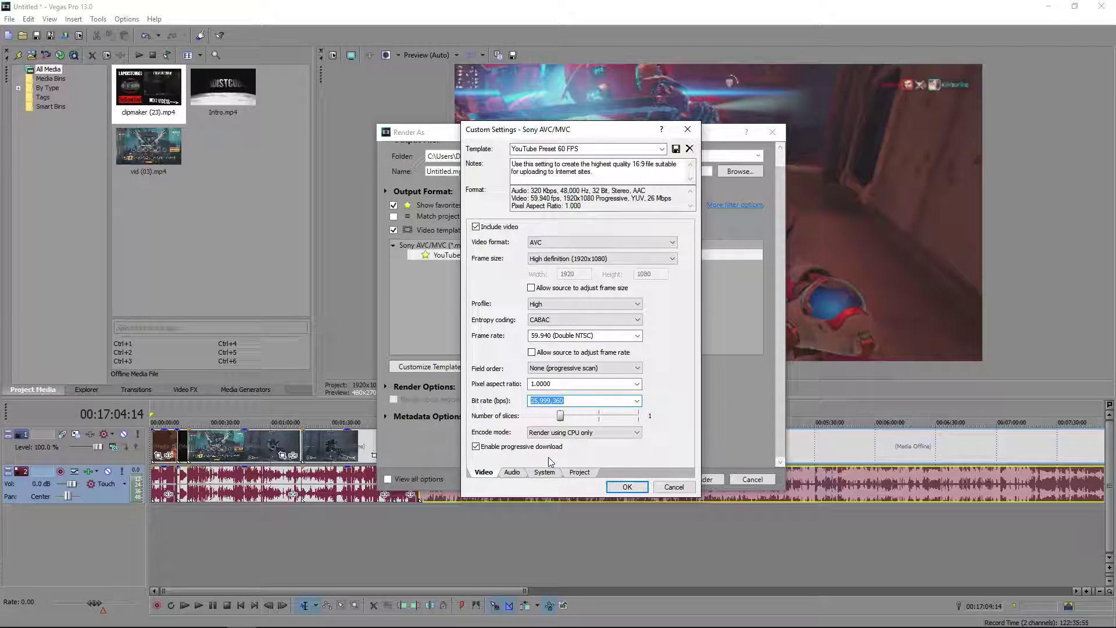
Try an audio bit rate of 128,000 bps in the template's audio settings.
left_click(513, 473)
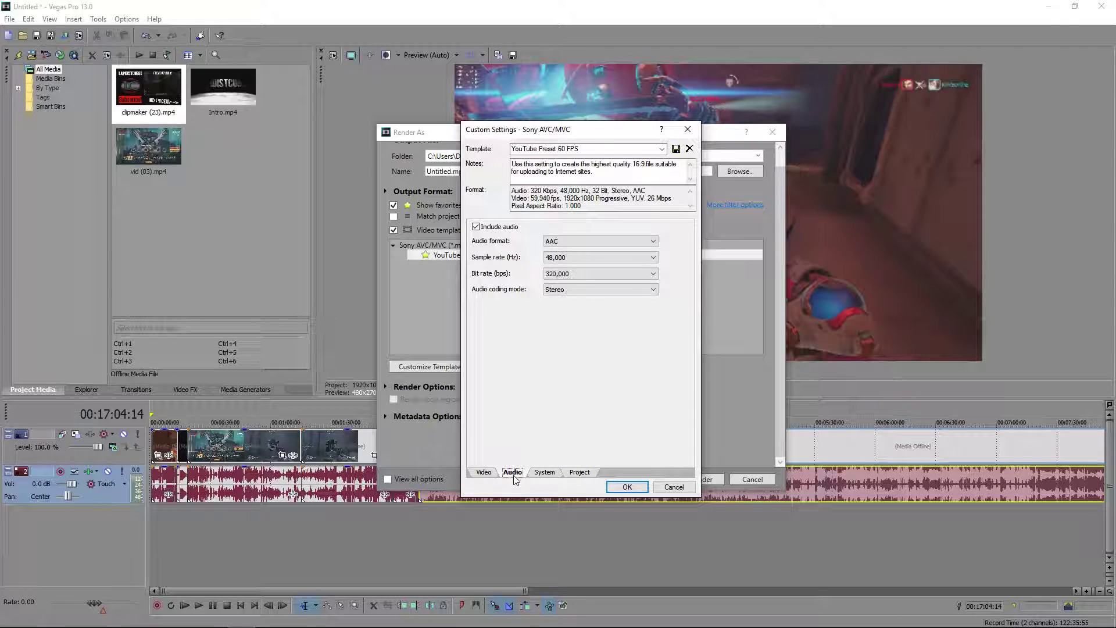
left_click(552, 278)
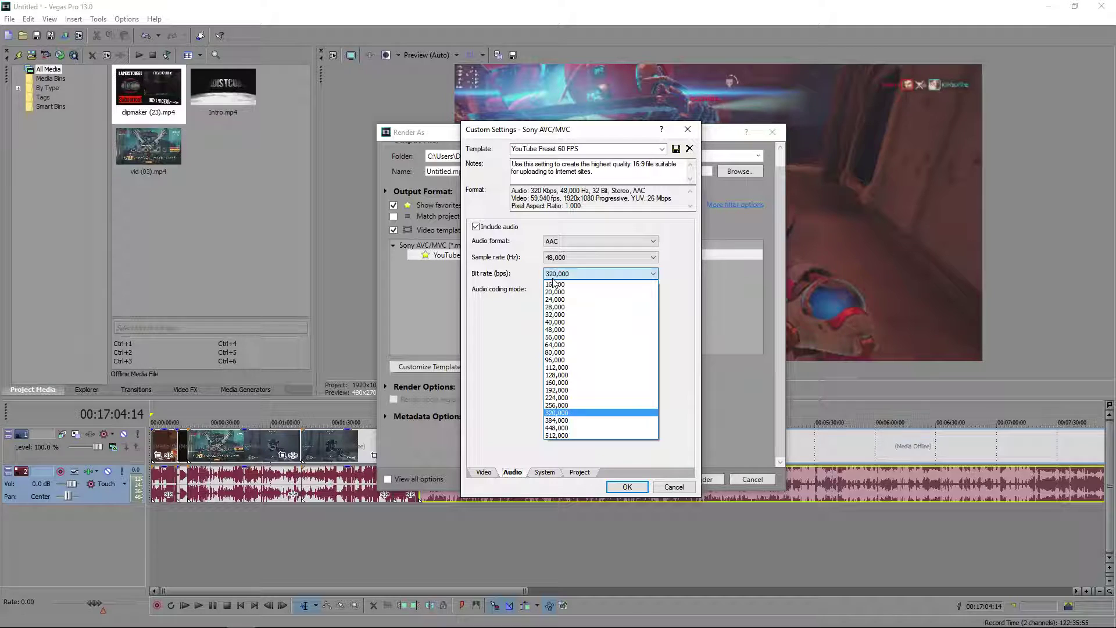
left_click(560, 375)
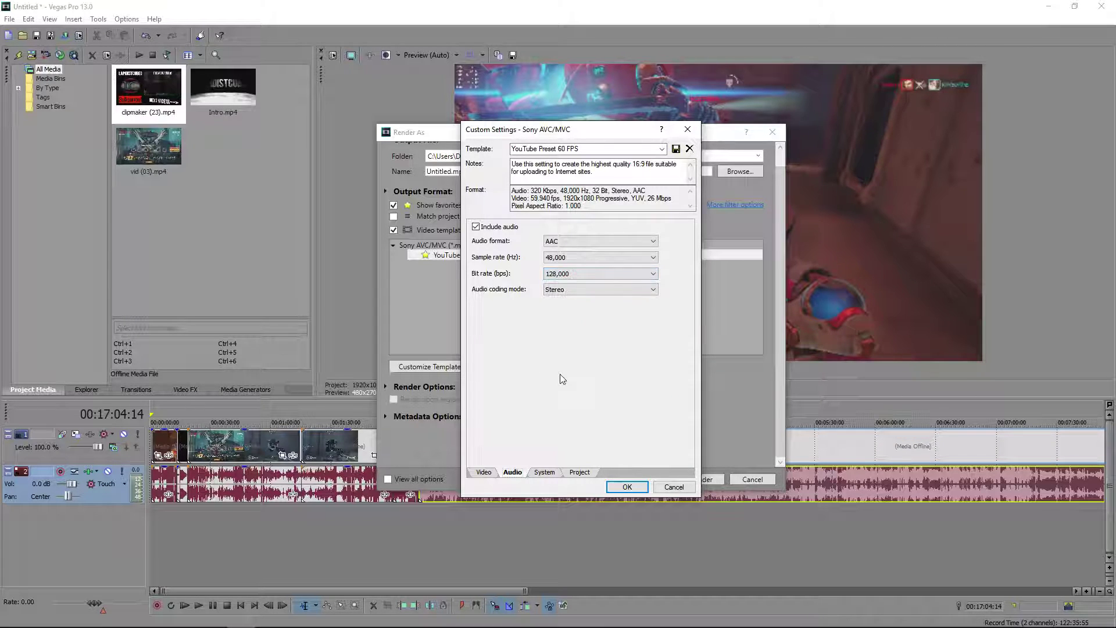
Set the template's audio bit rate to 320,000 bps.
left_click(562, 274)
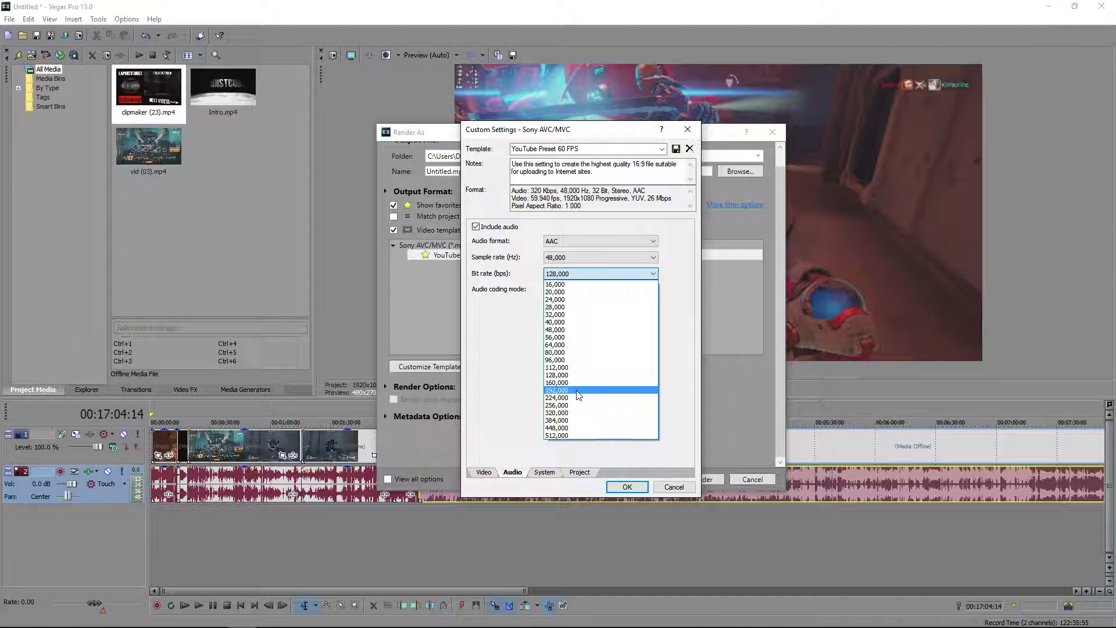
left_click(570, 413)
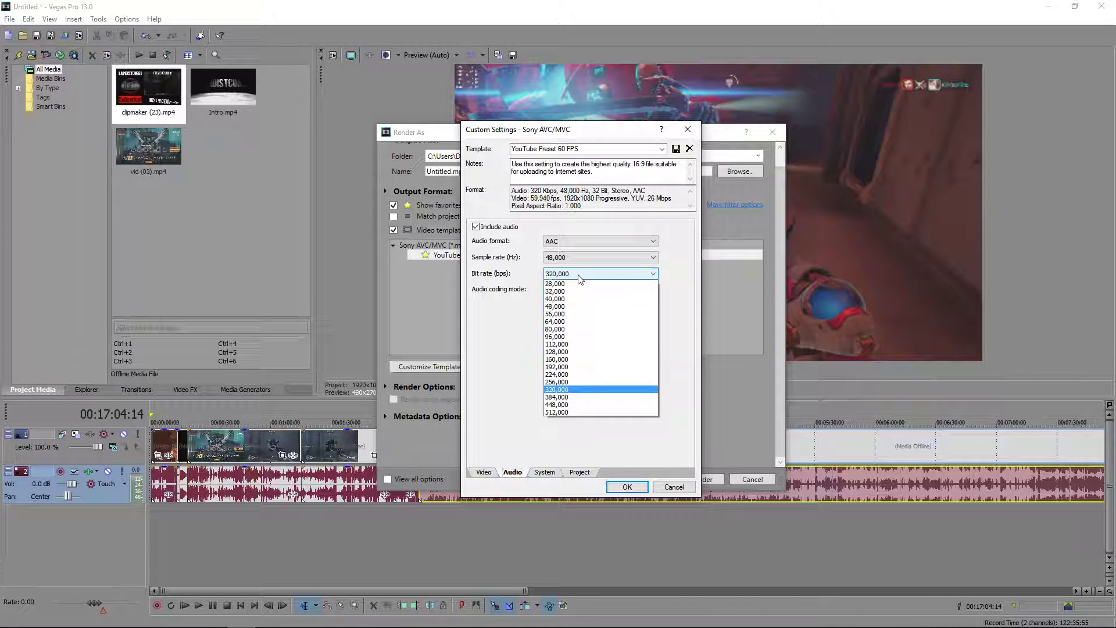
left_click(580, 279)
left_click(562, 414)
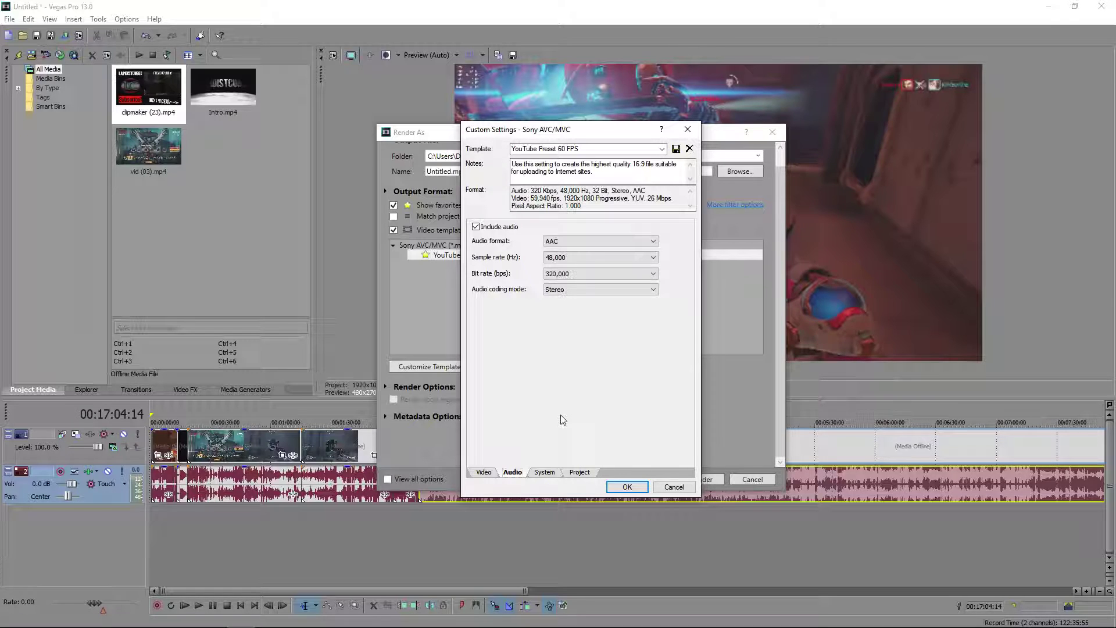
Check the template's project rendering settings, accept the custom settings, and leave the render setup without rendering.
left_click(579, 472)
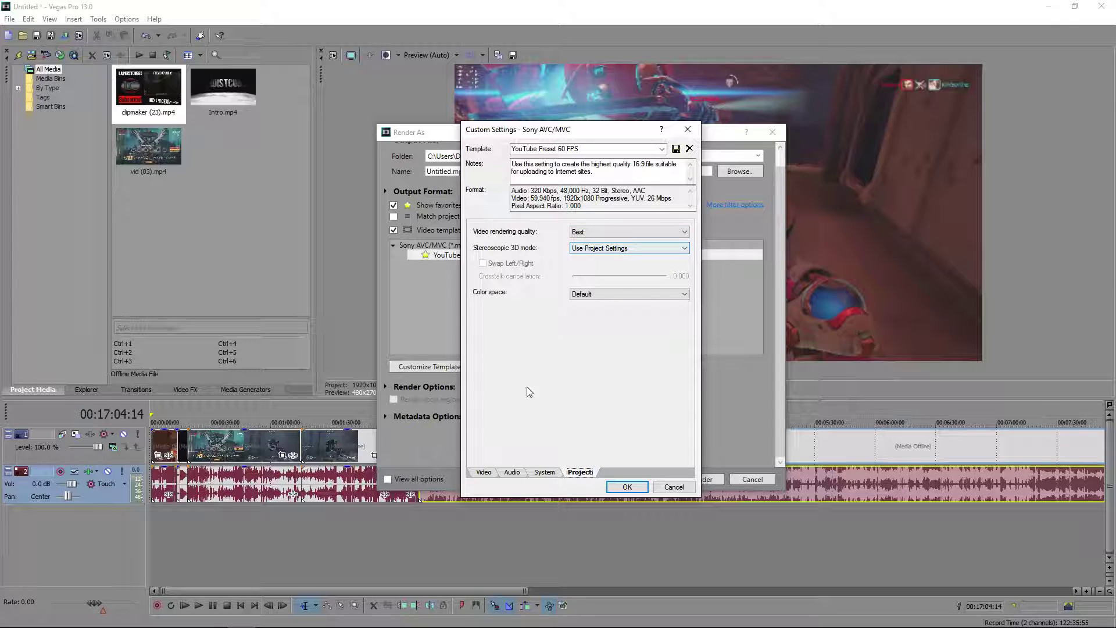
left_click(627, 486)
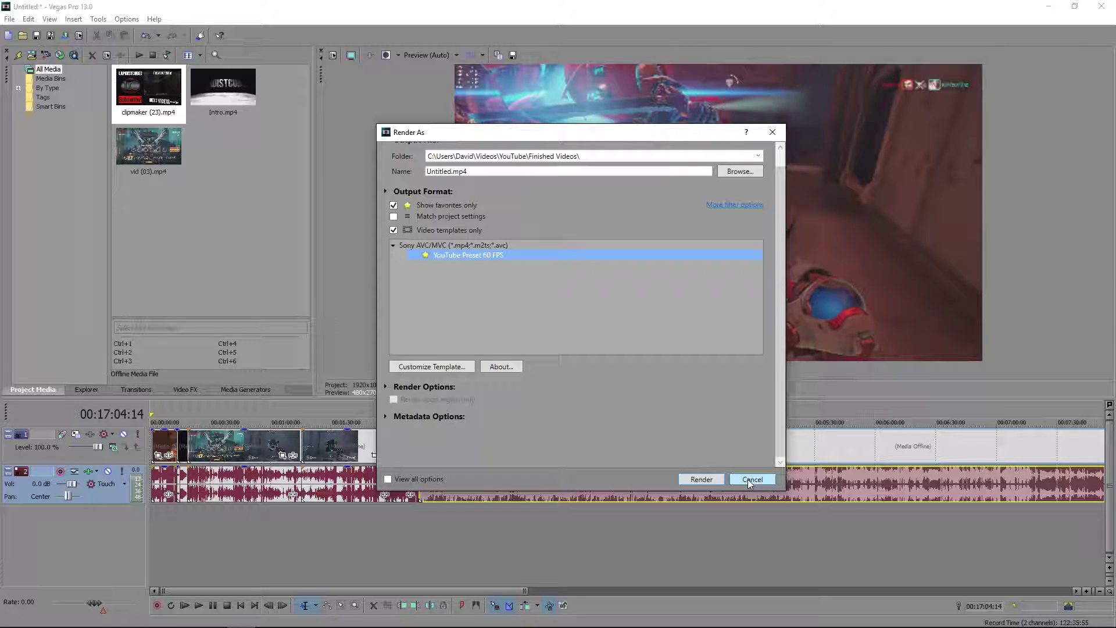
left_click(773, 132)
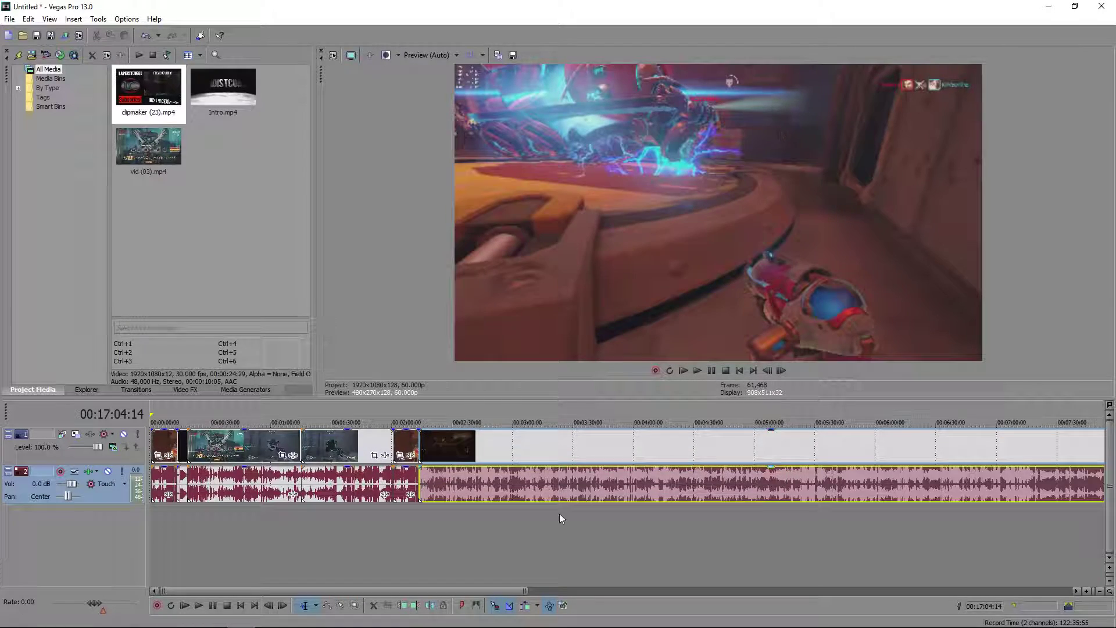
left_click_drag(476, 588, 1048, 573)
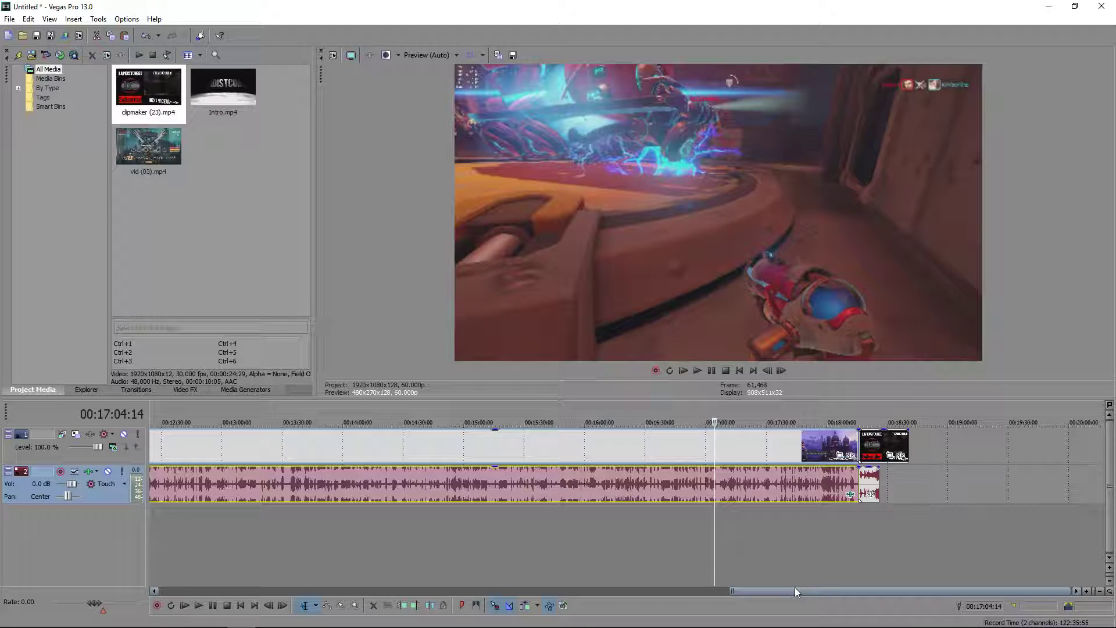
left_click_drag(794, 588, 214, 587)
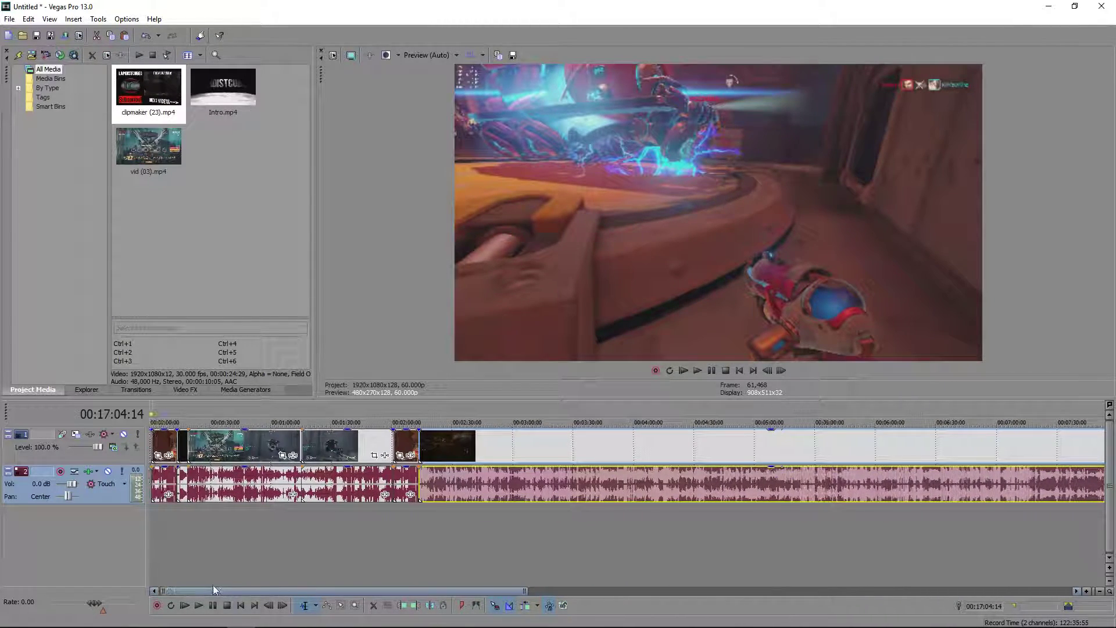